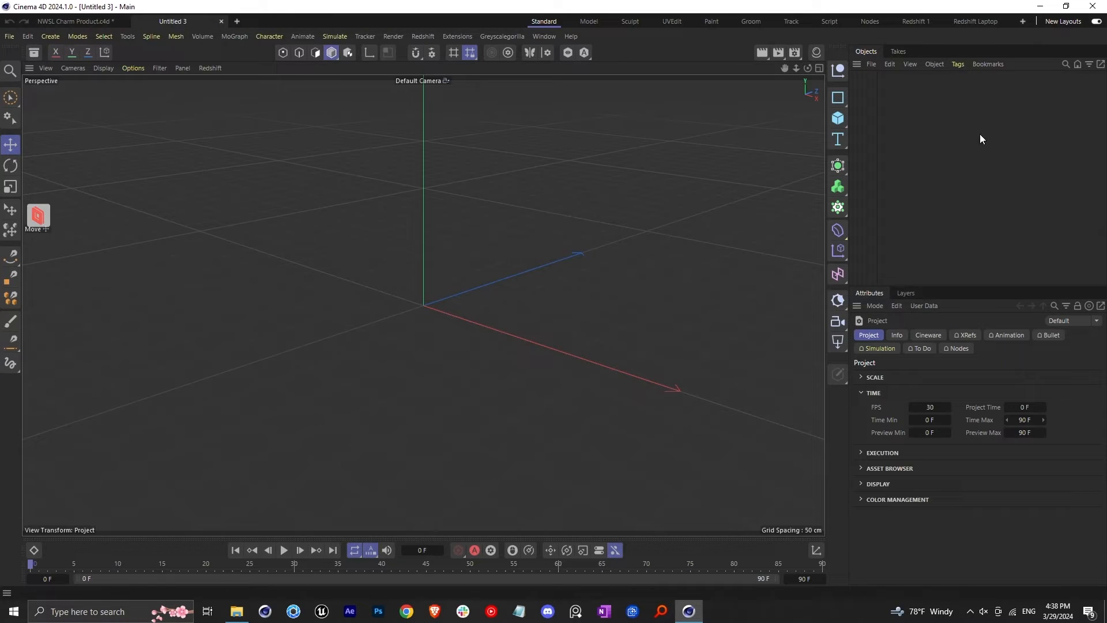
# Add a plane and shrink its height to about 27.55 cm to form a long, narrow strip
pyautogui.click(837, 119)
pyautogui.click(872, 158)
pyautogui.moveTo(535, 265); pyautogui.dragTo(425, 303)
pyautogui.keyDown('alt'); pyautogui.moveTo(443, 339); pyautogui.dragTo(454, 360); pyautogui.keyUp('alt')
pyautogui.scroll(2, 430, 295)
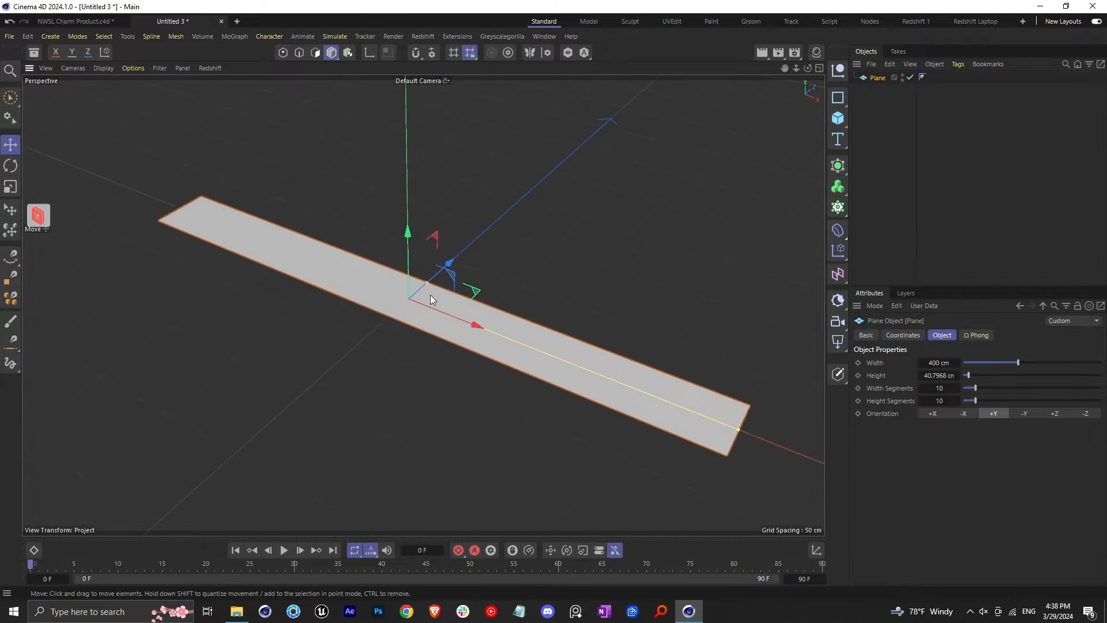
pyautogui.moveTo(427, 285); pyautogui.dragTo(420, 287)
pyautogui.scroll(1, 646, 392)
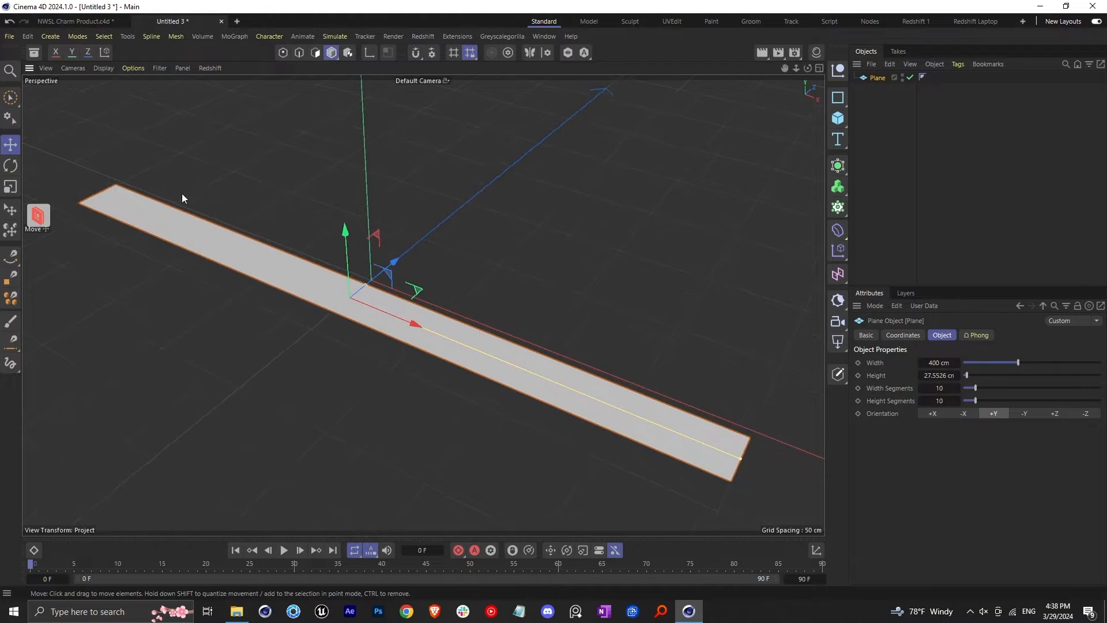
# Display the viewport in Quick Shading (Lines) and set the plane's width segments to 100
pyautogui.click(103, 68)
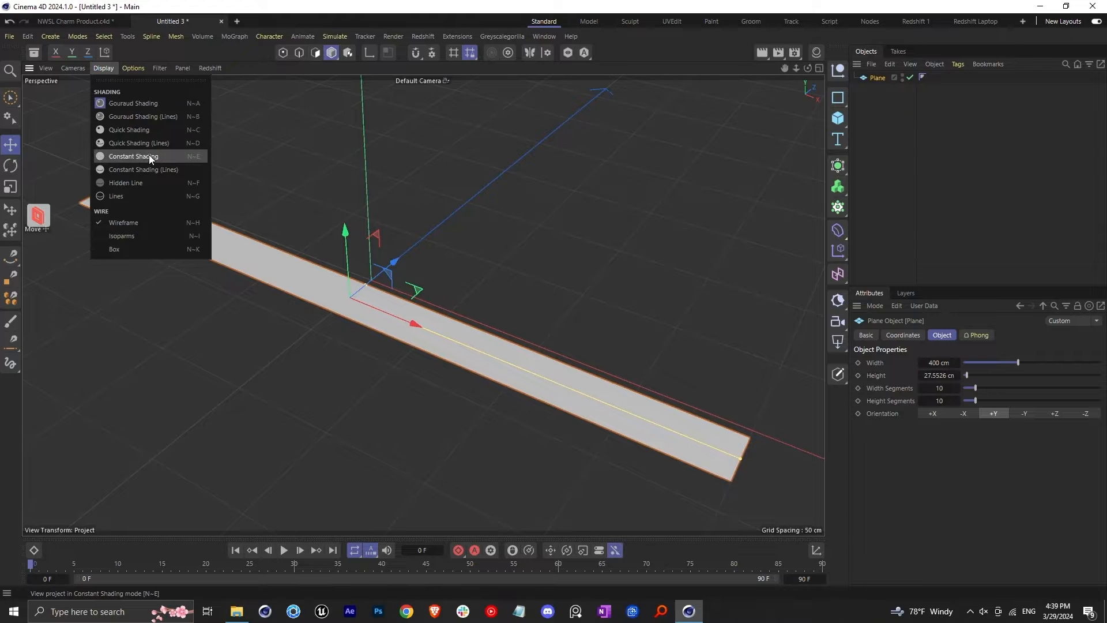
pyautogui.click(137, 144)
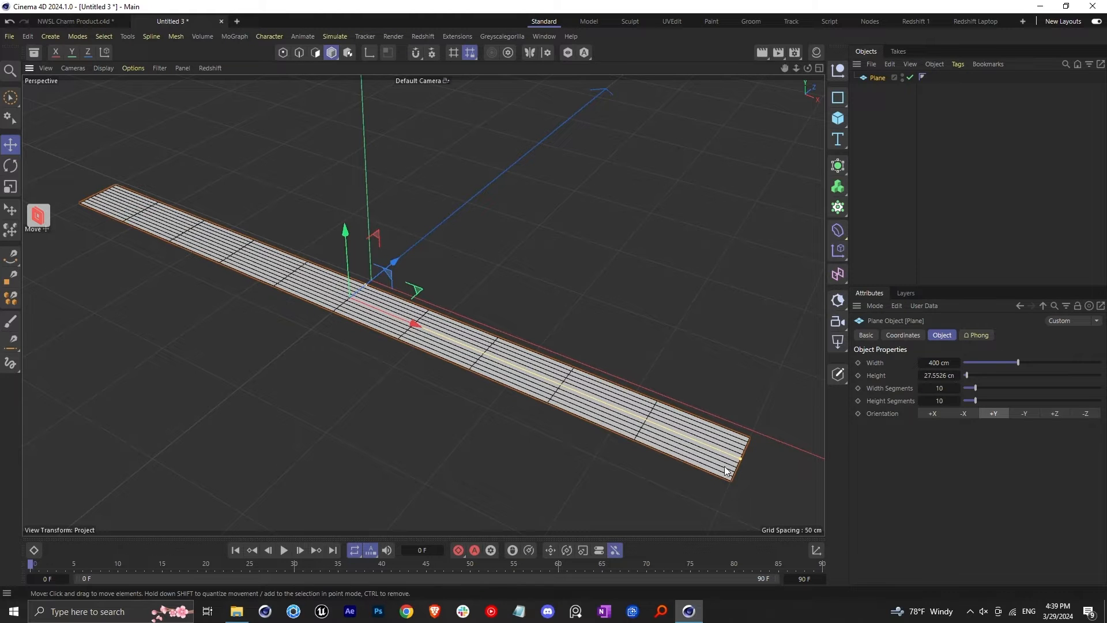
pyautogui.moveTo(976, 388); pyautogui.dragTo(1103, 388)
pyautogui.scroll(-3, 427, 342)
pyautogui.keyDown('alt'); pyautogui.moveTo(427, 342); pyautogui.dragTo(399, 285); pyautogui.keyUp('alt')
pyautogui.scroll(2, 411, 303)
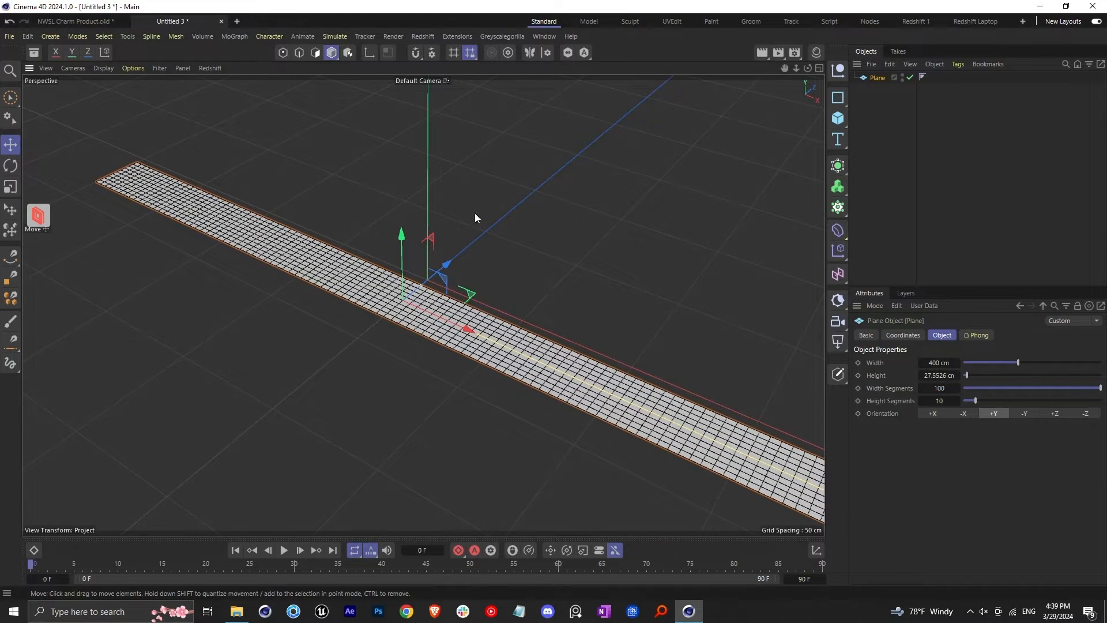
# Examine the zipper teeth in the NWSL Charm Product project and return to the plane in Untitled 3
pyautogui.click(81, 22)
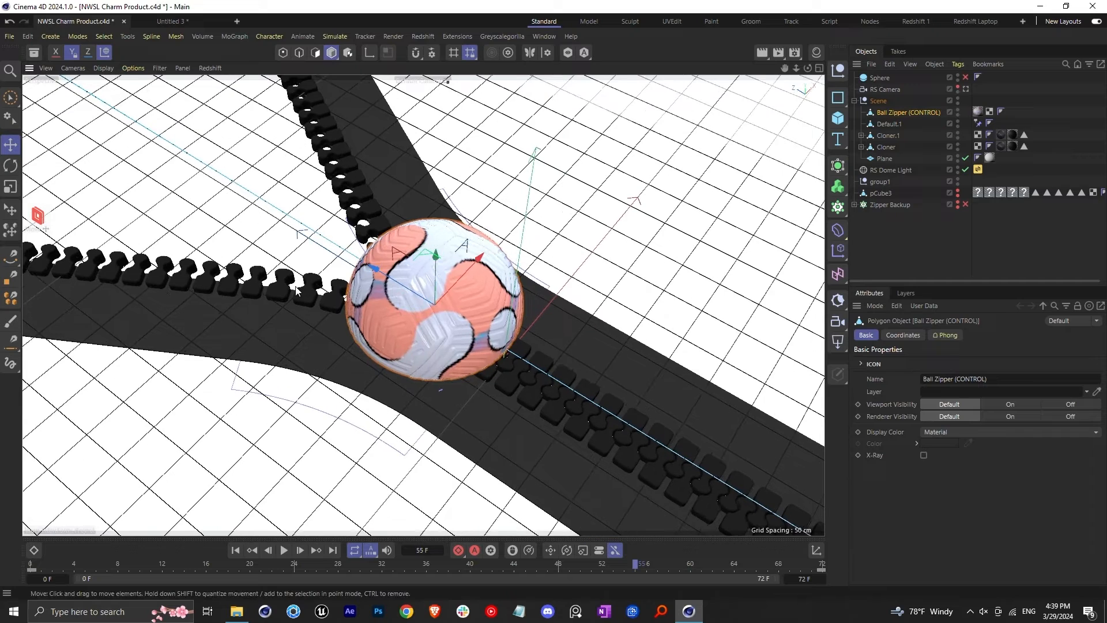
pyautogui.click(281, 292)
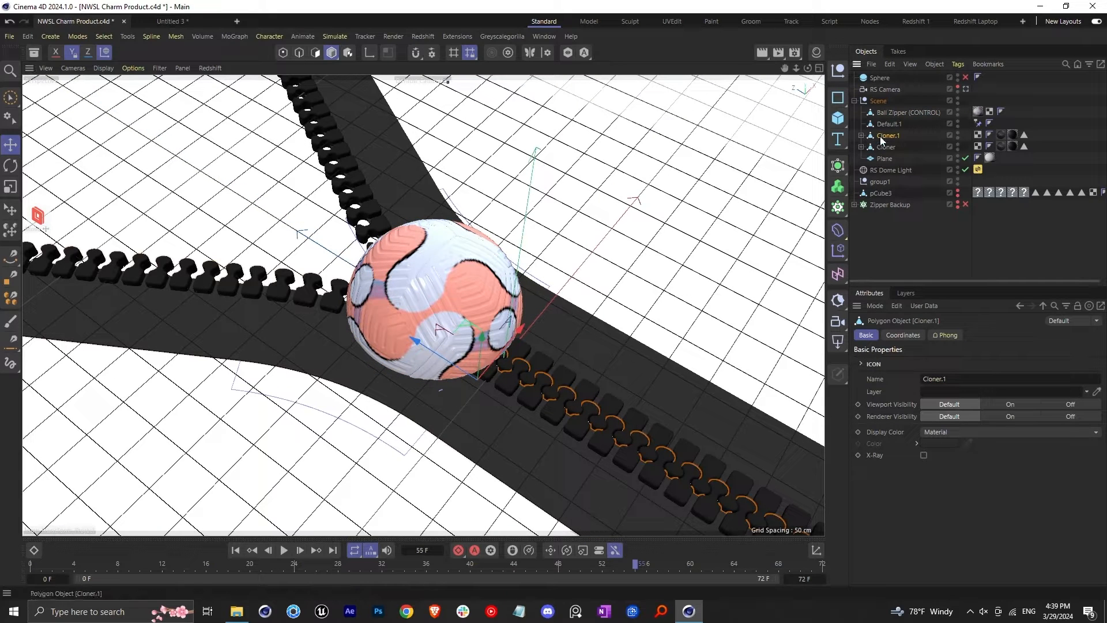
pyautogui.click(178, 24)
pyautogui.click(900, 168)
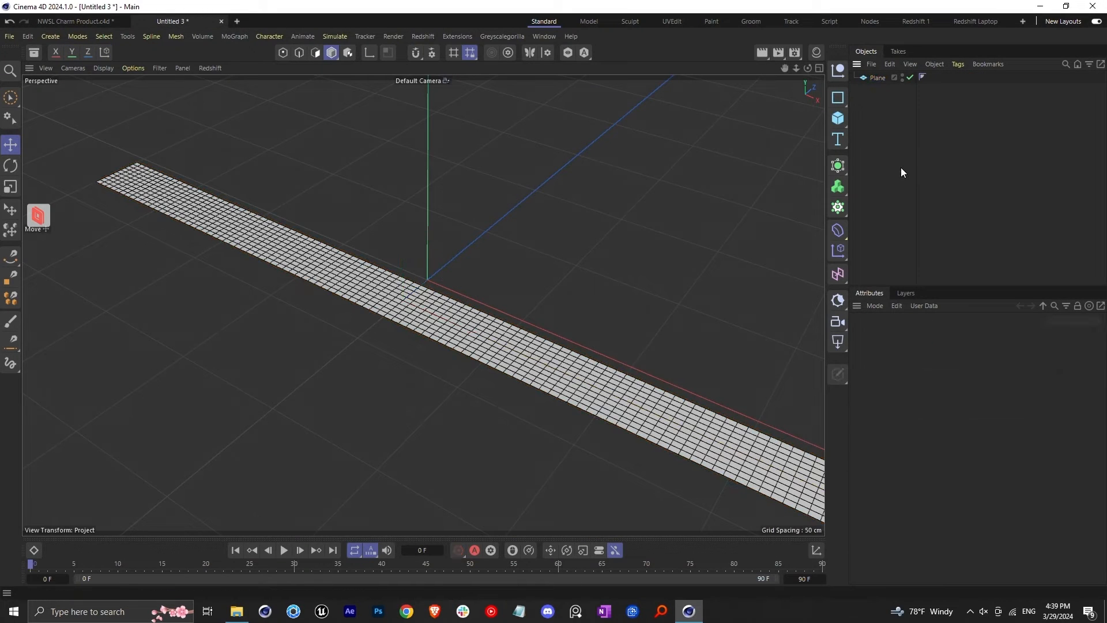
pyautogui.click(877, 77)
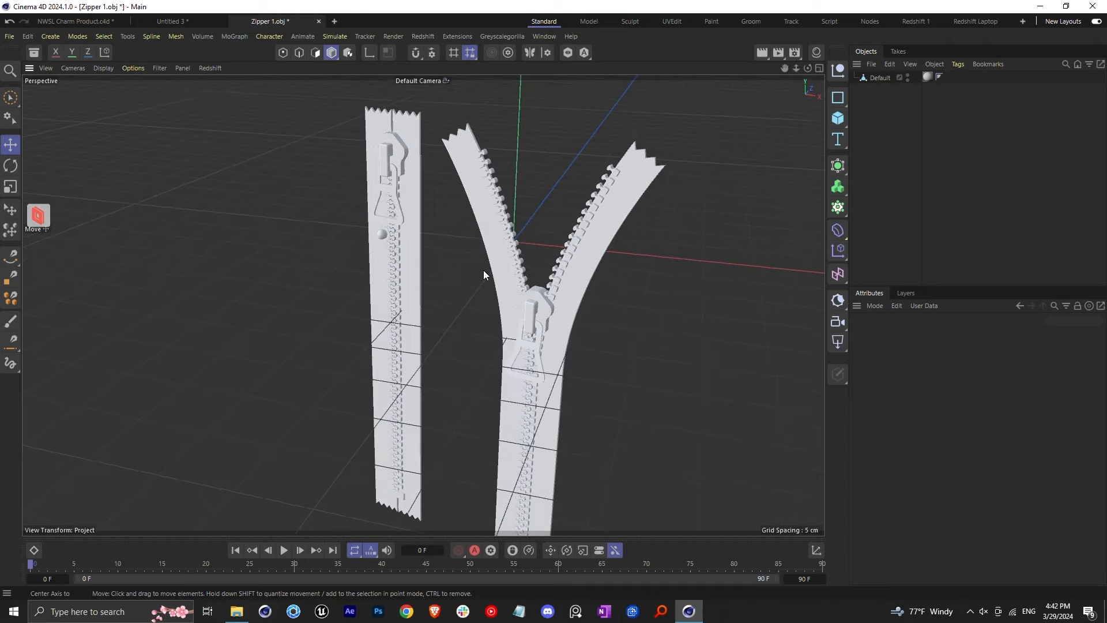
# In Zipper 1.obj, select all polygons of a single tooth in the closed zipper's left row with Fill Selection
pyautogui.keyDown('alt'); pyautogui.moveTo(484, 270); pyautogui.dragTo(483, 198); pyautogui.keyUp('alt')
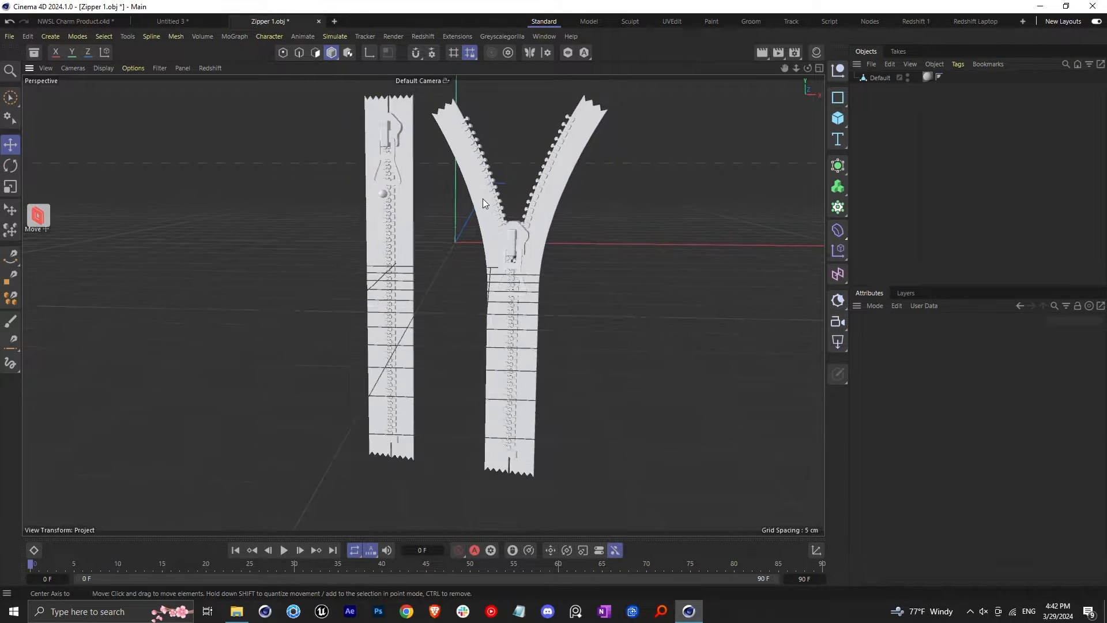
pyautogui.scroll(10, 400, 244)
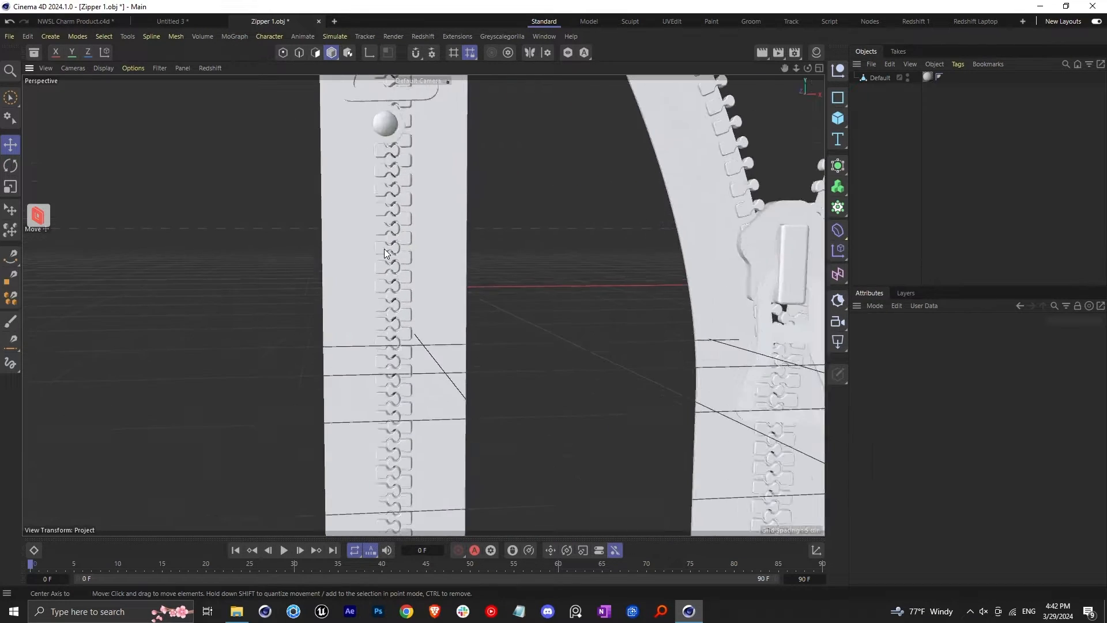
pyautogui.scroll(10, 385, 254)
pyautogui.click(435, 226)
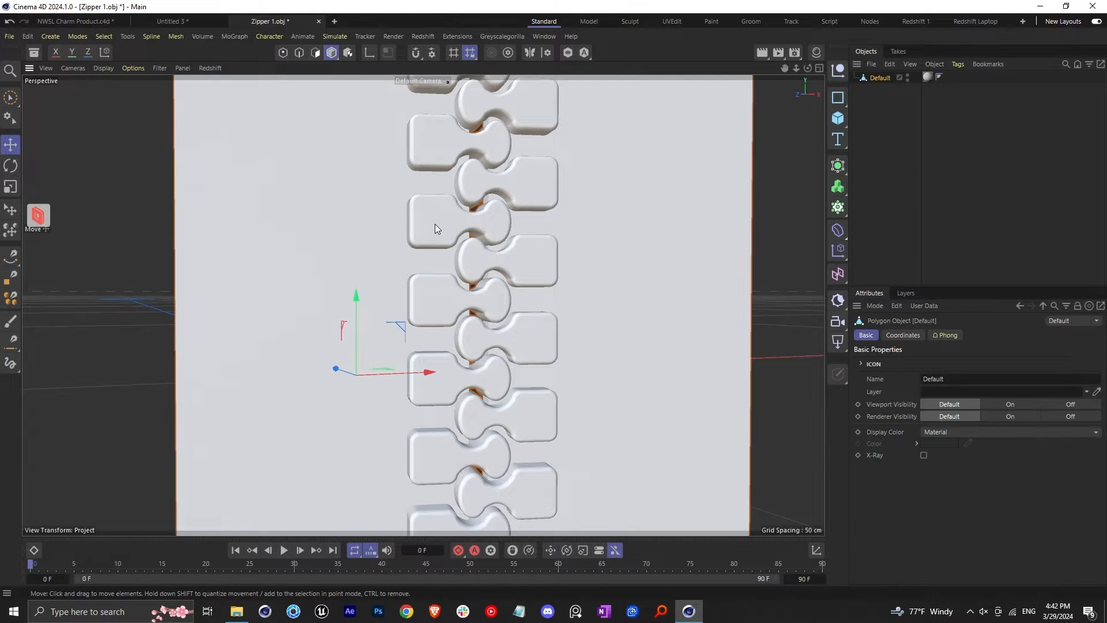
pyautogui.keyDown('alt'); pyautogui.moveTo(435, 224); pyautogui.dragTo(480, 230); pyautogui.keyUp('alt')
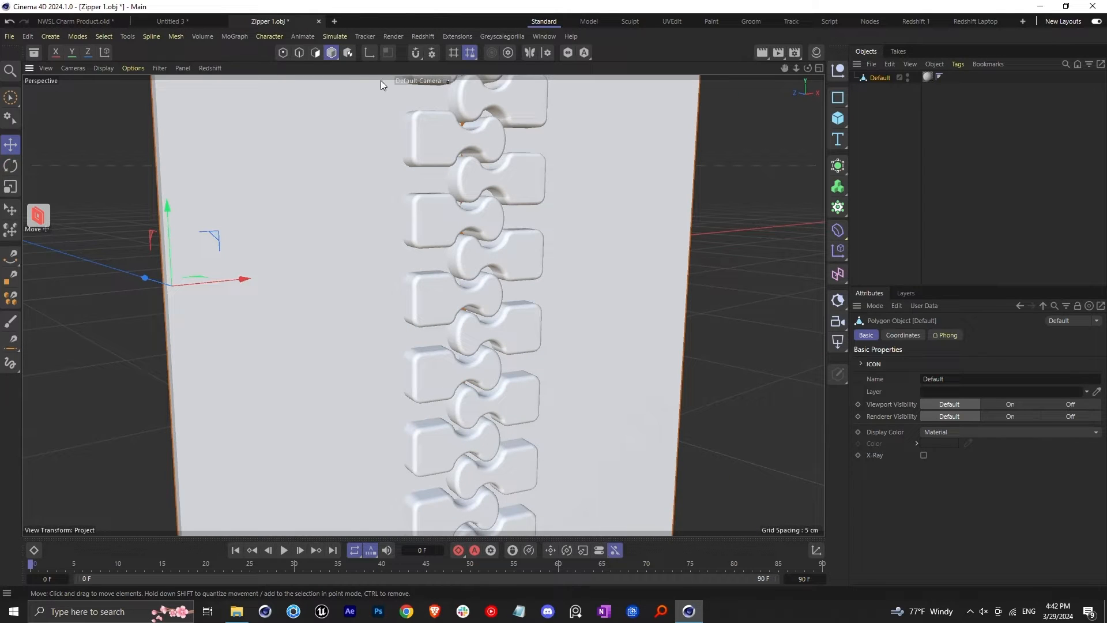
pyautogui.click(315, 53)
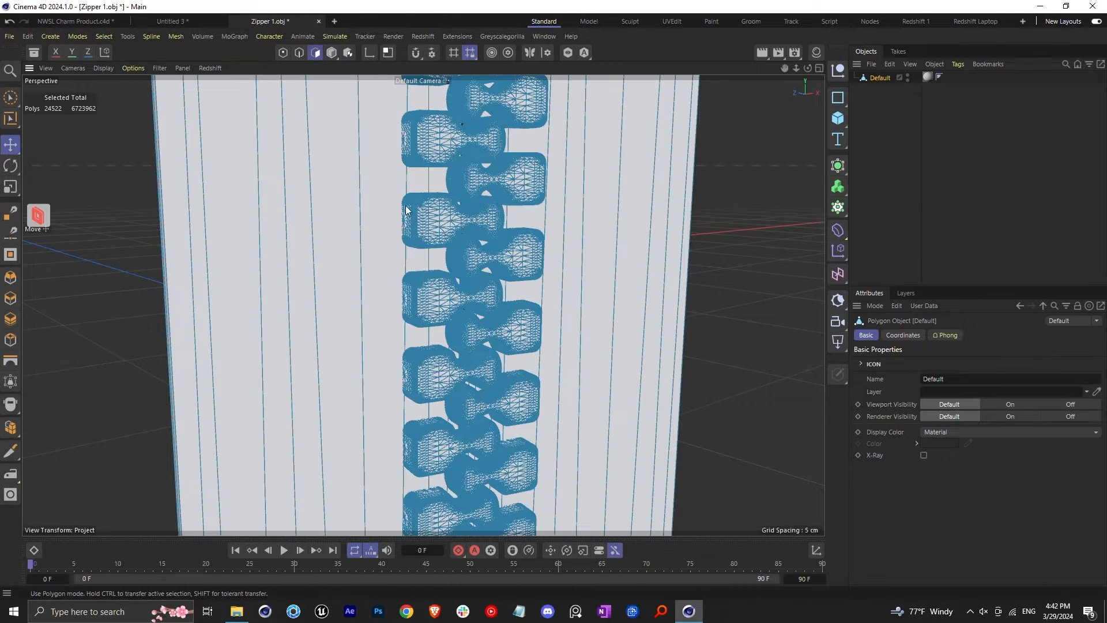
pyautogui.rightClick(375, 212)
pyautogui.press('Escape')
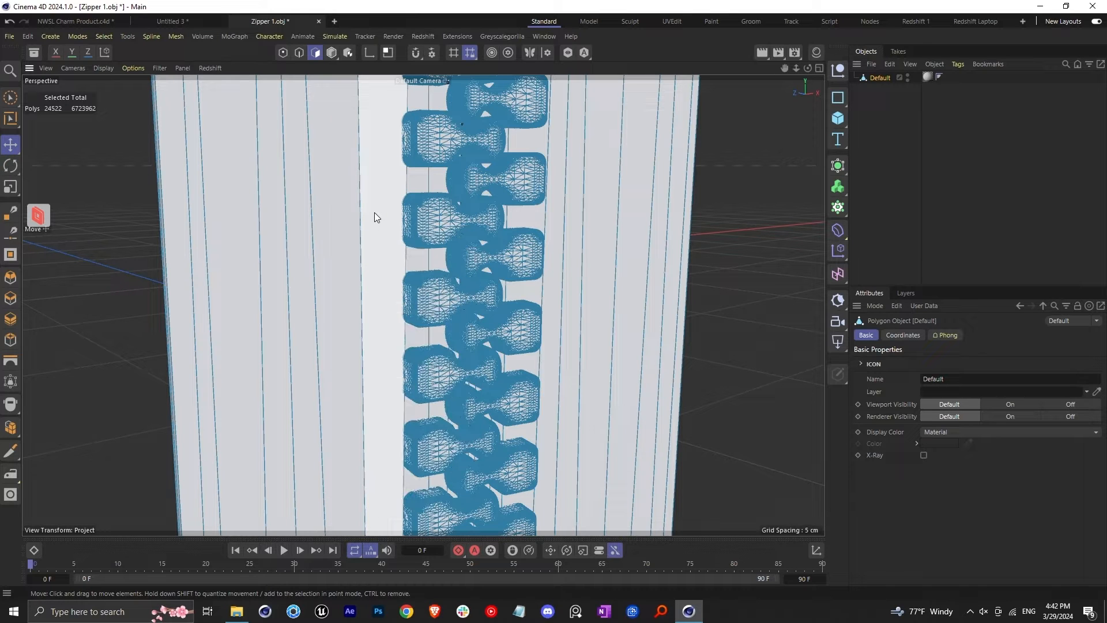
pyautogui.press('u')
pyautogui.press('f')
pyautogui.scroll(-1, 444, 219)
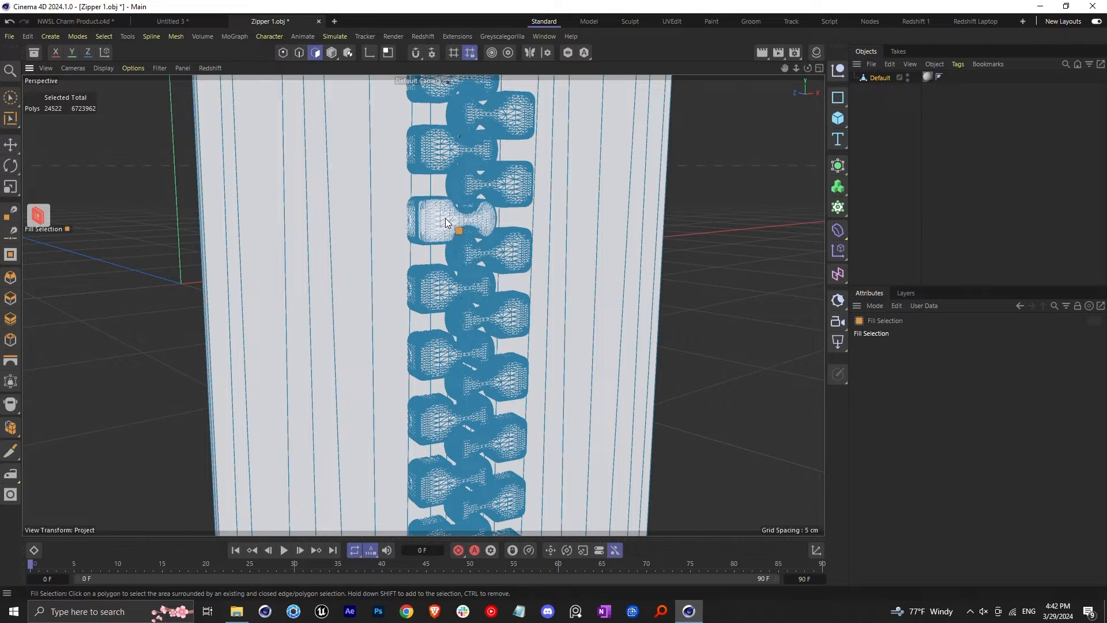
pyautogui.click(445, 218)
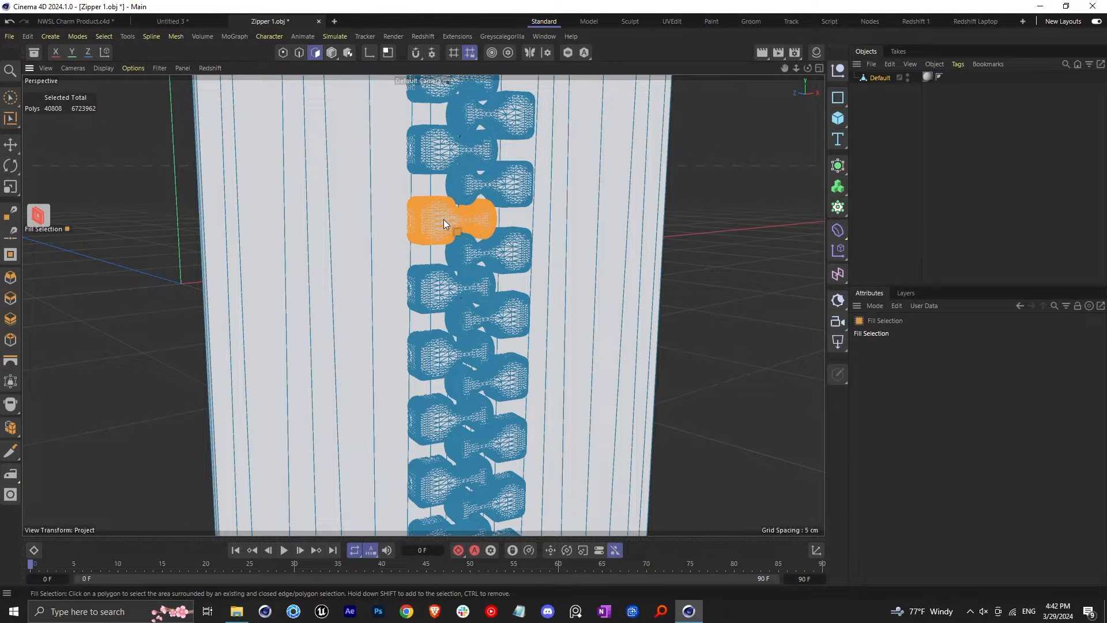
# Split the selected tooth into a separate object and activate the Move tool on it in Model mode
pyautogui.rightClick(442, 220)
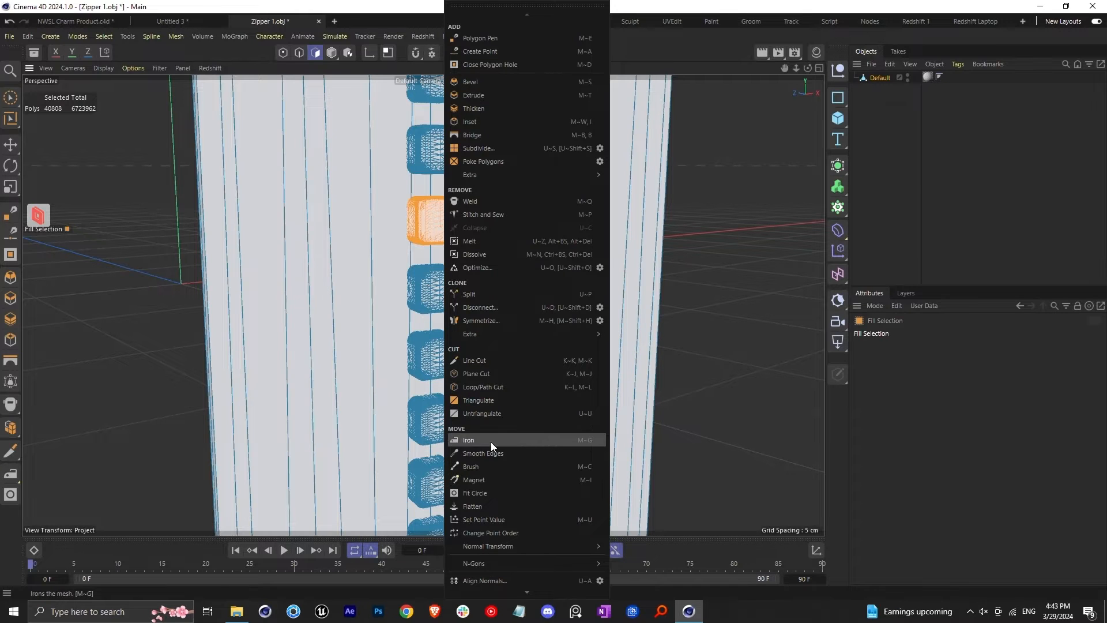
pyautogui.click(470, 294)
pyautogui.click(879, 89)
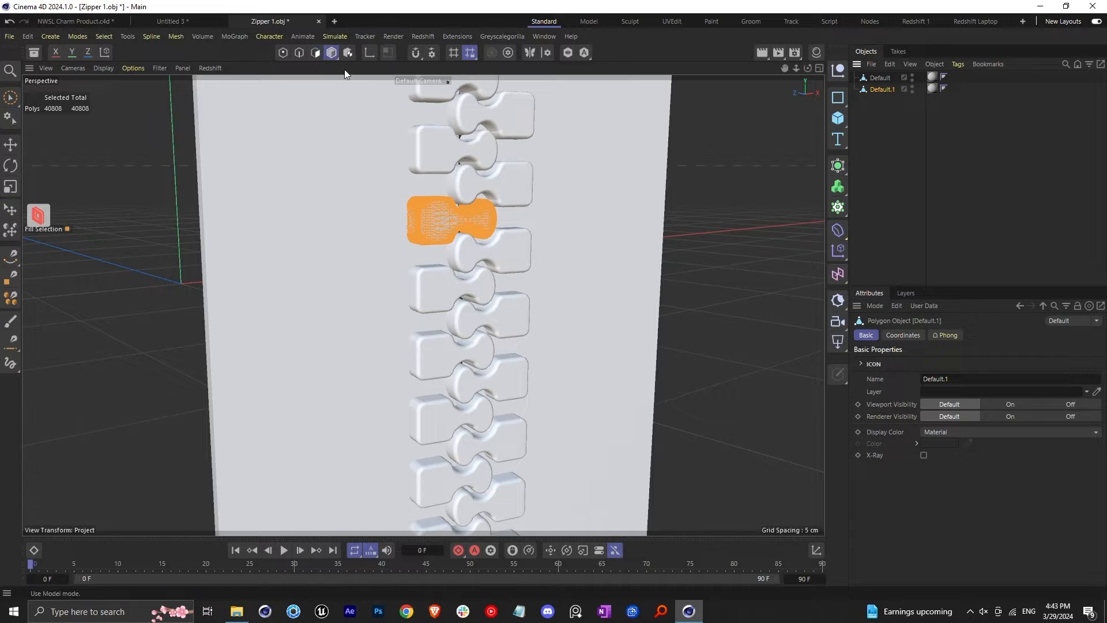
pyautogui.click(332, 53)
pyautogui.click(11, 145)
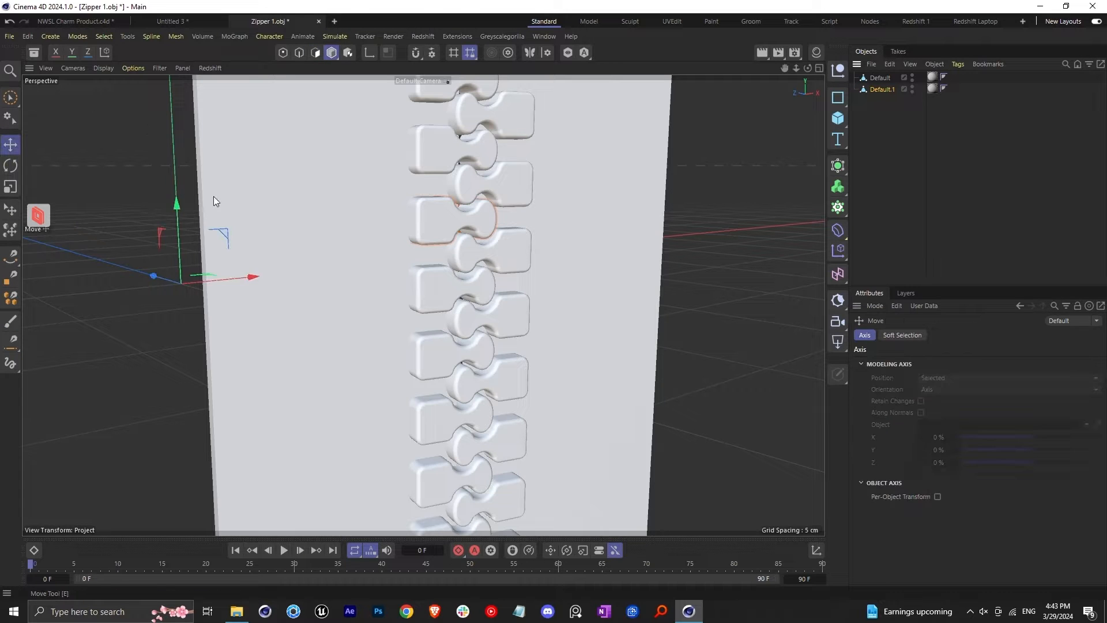
pyautogui.keyDown('alt'); pyautogui.moveTo(214, 196); pyautogui.dragTo(153, 154); pyautogui.keyUp('alt')
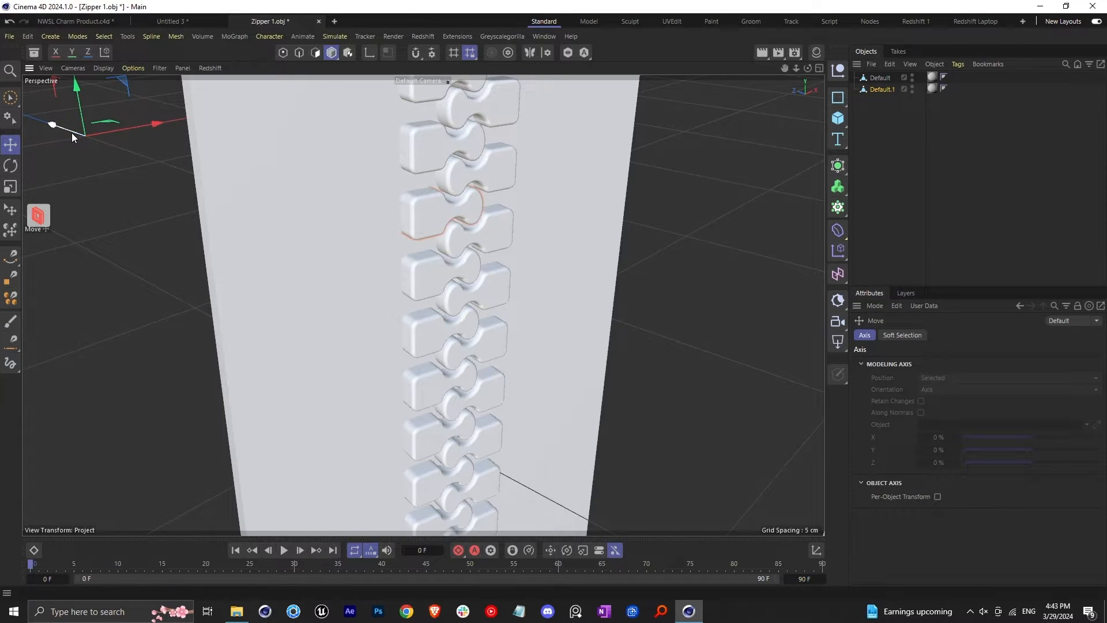
pyautogui.moveTo(72, 132); pyautogui.dragTo(95, 155)
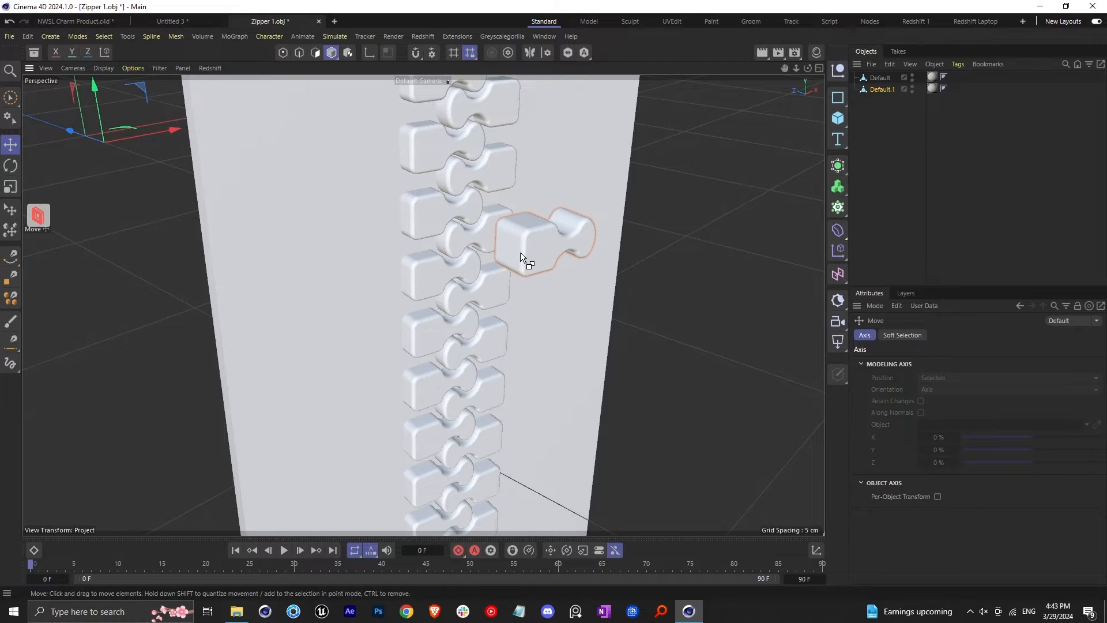
pyautogui.hotkey('ctrl', 'z')
# Center the split tooth's axis on its geometry with Center Axis to, and move the tooth out in front of the zipper
pyautogui.click(887, 91)
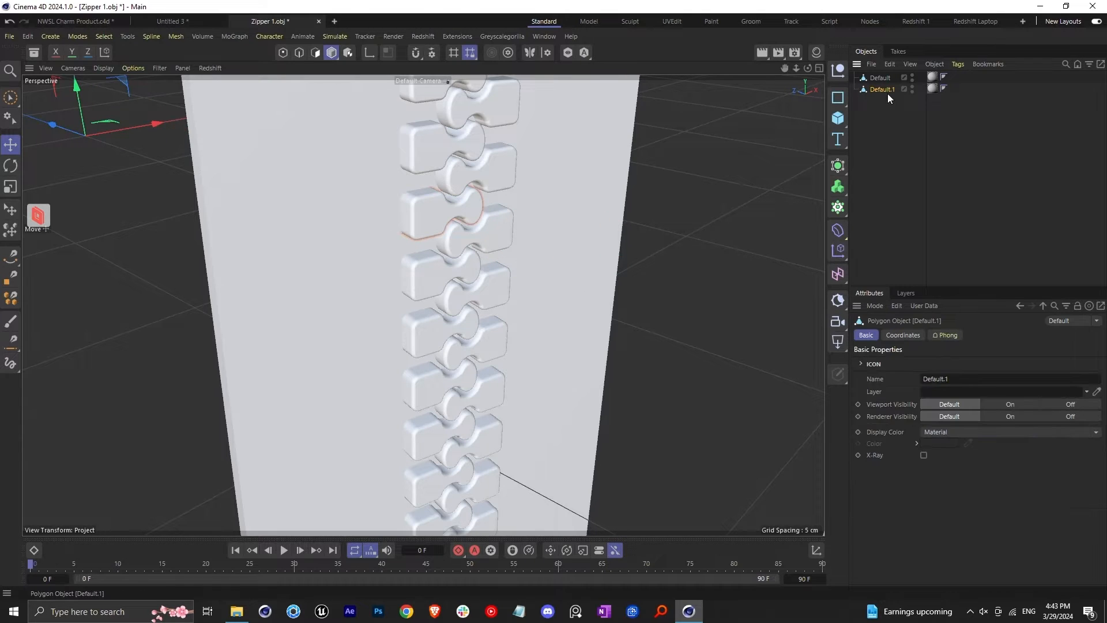
pyautogui.hotkey('shift', 'c')
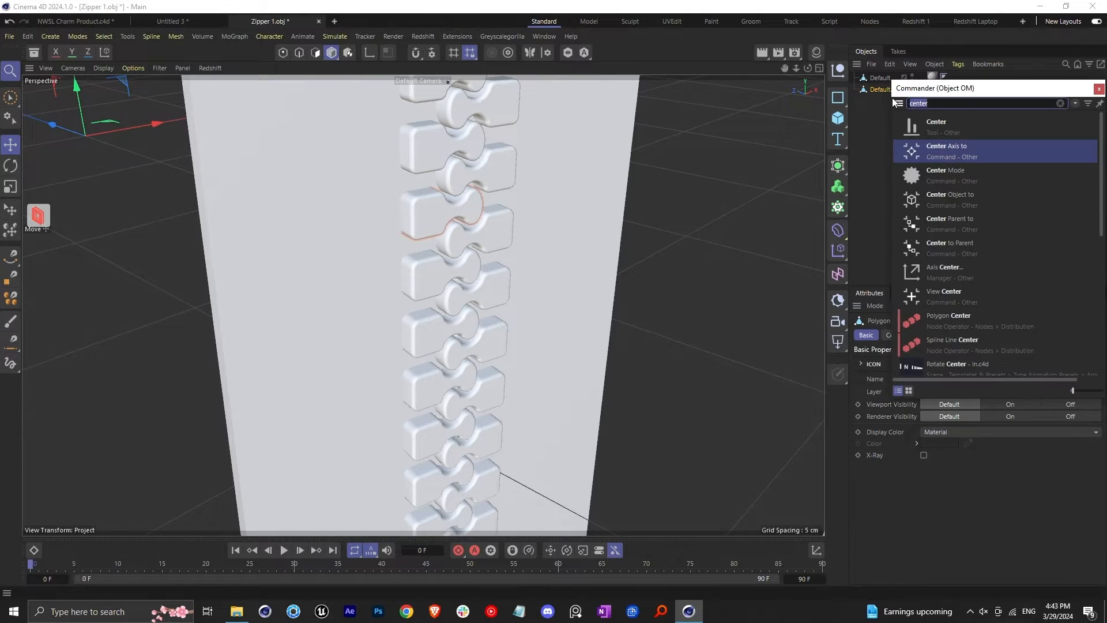
pyautogui.click(954, 147)
pyautogui.moveTo(394, 196); pyautogui.dragTo(556, 251)
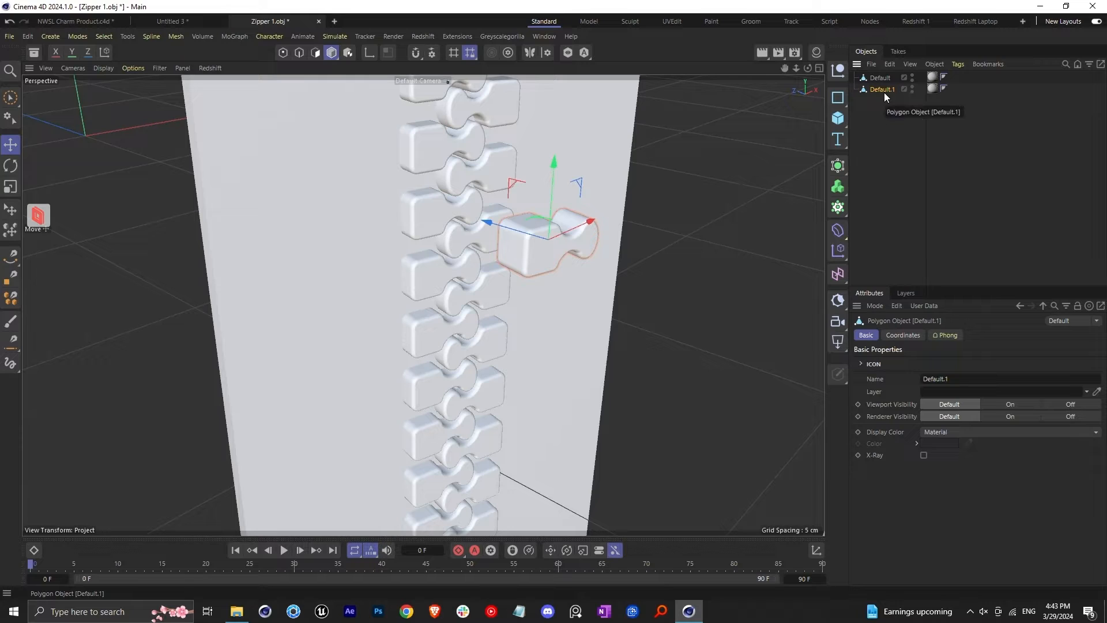
# Copy the separated tooth into the Untitled 3 project alongside the plane strip
pyautogui.click(183, 21)
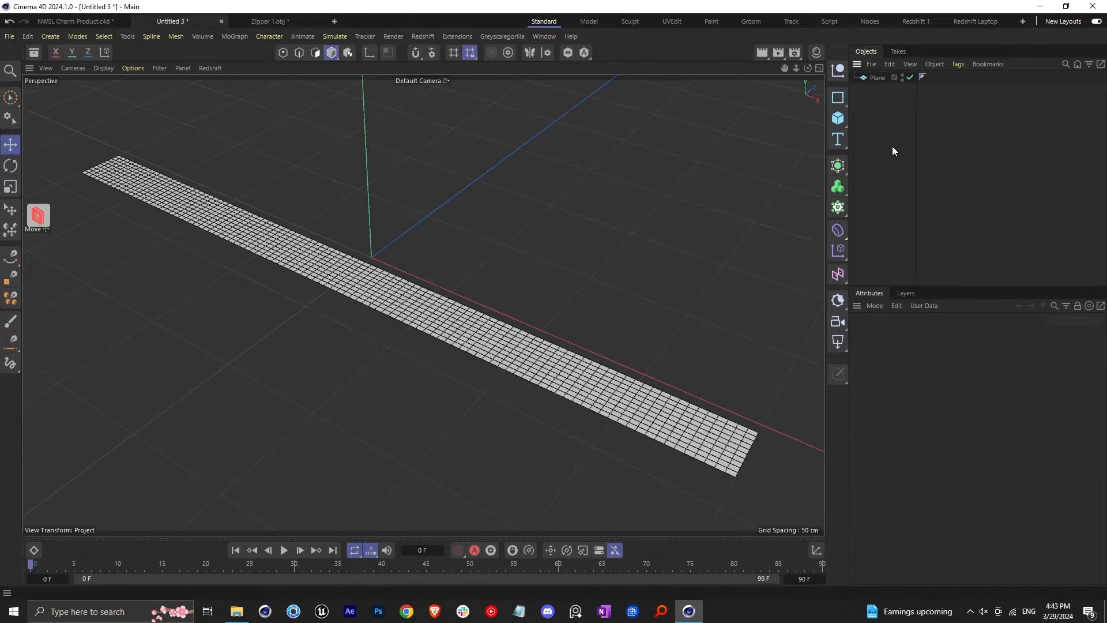
pyautogui.hotkey('ctrl', 'v')
pyautogui.scroll(10, 328, 271)
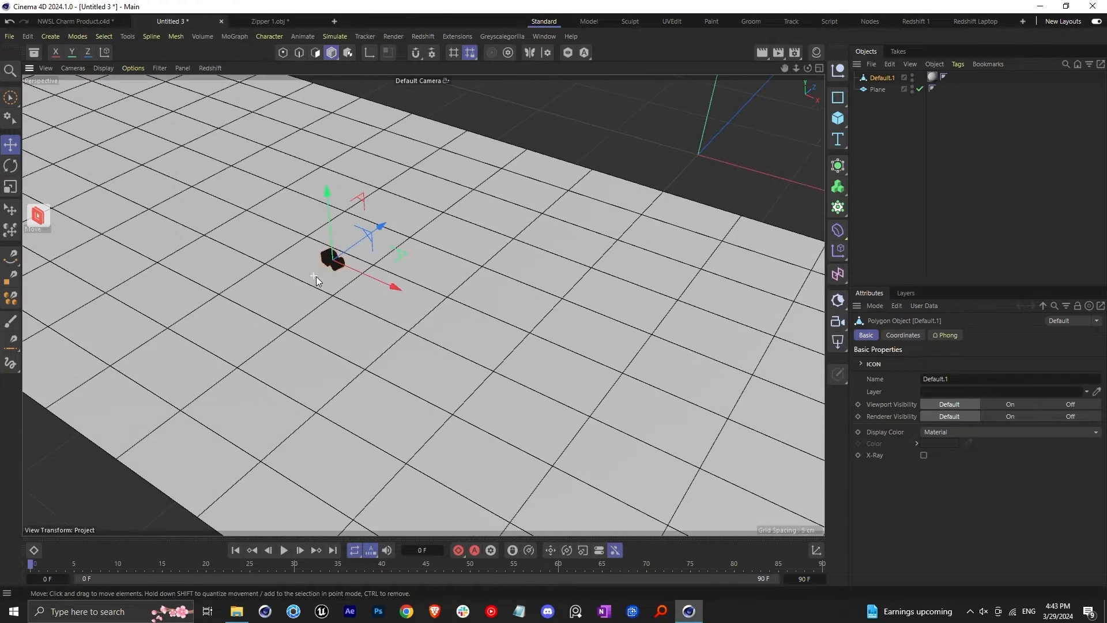
# Set the pasted tooth's scale to 5 on the X, Y and Z axes
pyautogui.click(904, 336)
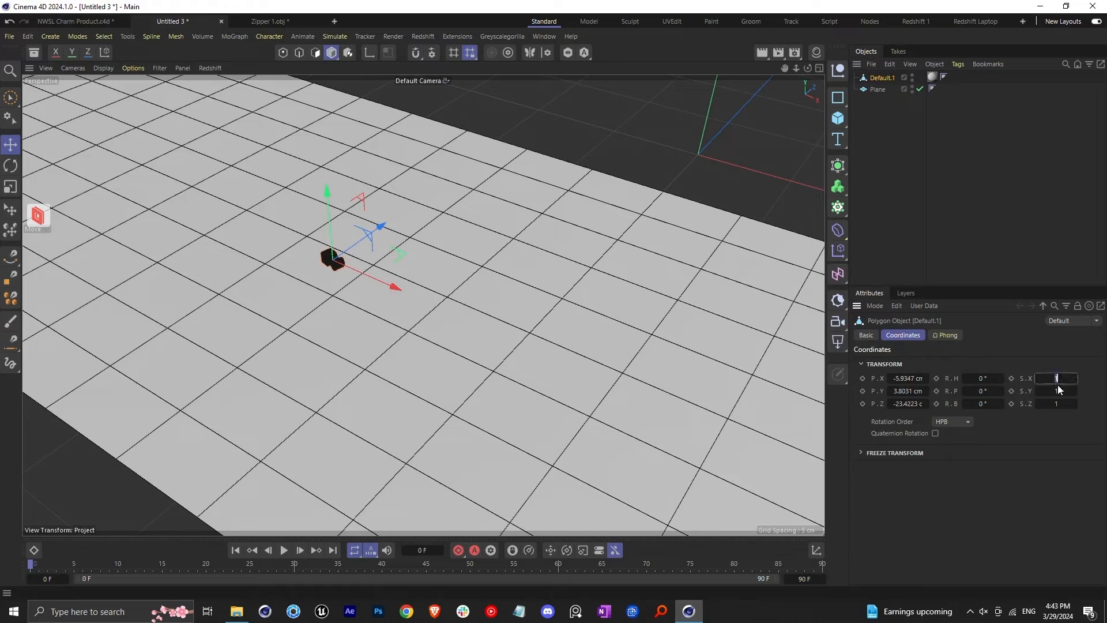
pyautogui.write('5')
pyautogui.press('Tab')
pyautogui.write('5')
pyautogui.click(1011, 512)
pyautogui.scroll(-9, 458, 313)
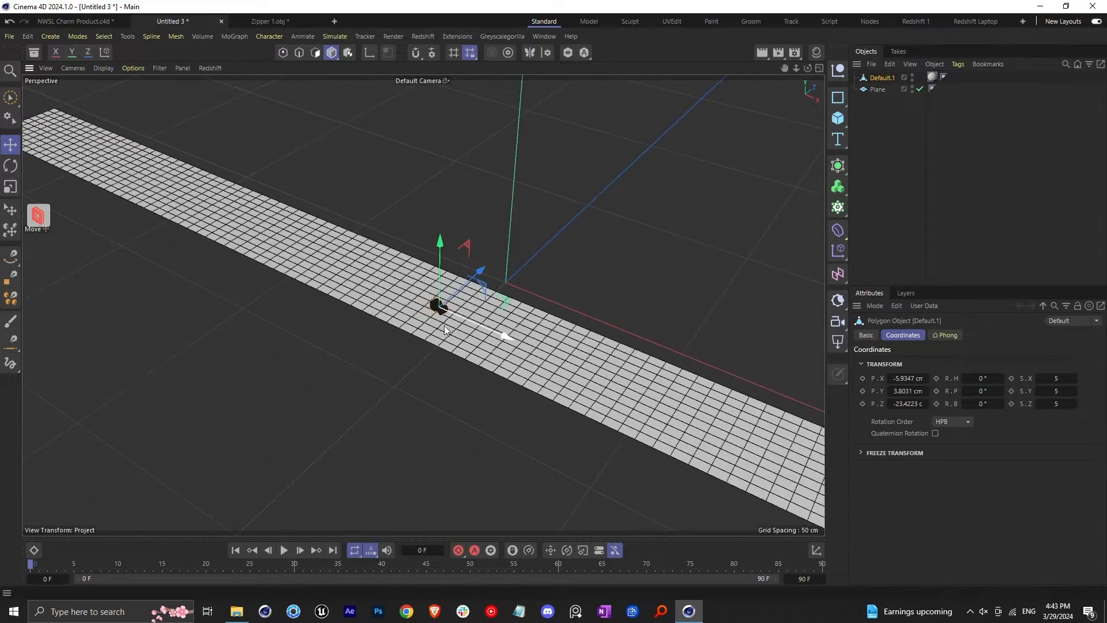
pyautogui.scroll(4, 413, 312)
# Place the tooth object inside a new Cloner as its child
pyautogui.keyDown('alt'); pyautogui.moveTo(503, 335); pyautogui.dragTo(409, 283); pyautogui.keyUp('alt')
pyautogui.scroll(3, 408, 283)
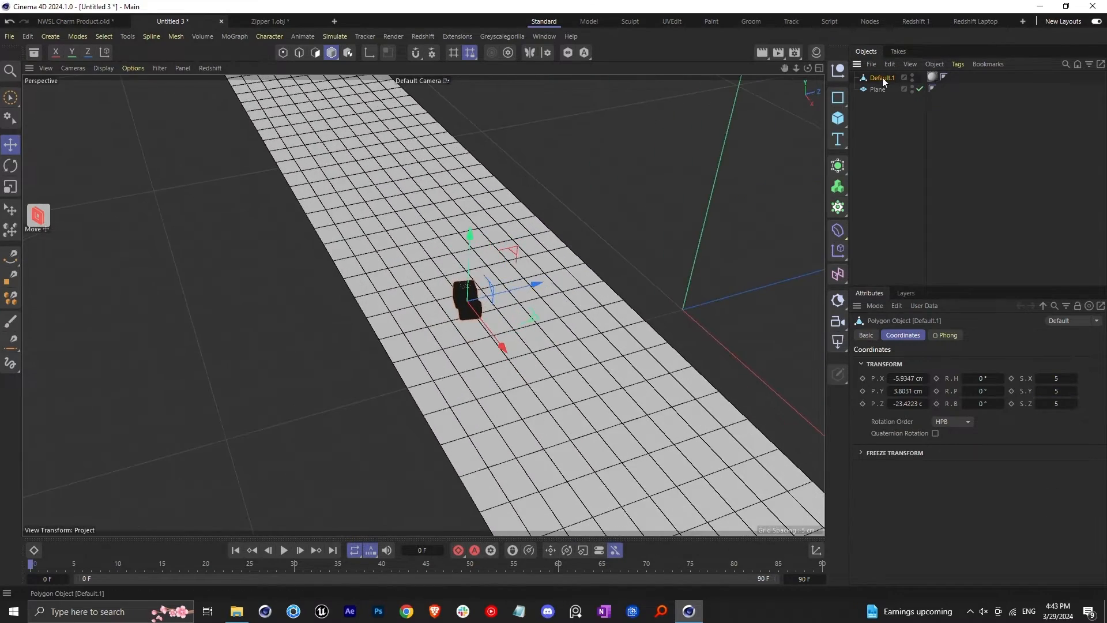
pyautogui.moveTo(880, 89); pyautogui.dragTo(880, 78)
pyautogui.scroll(-6, 577, 201)
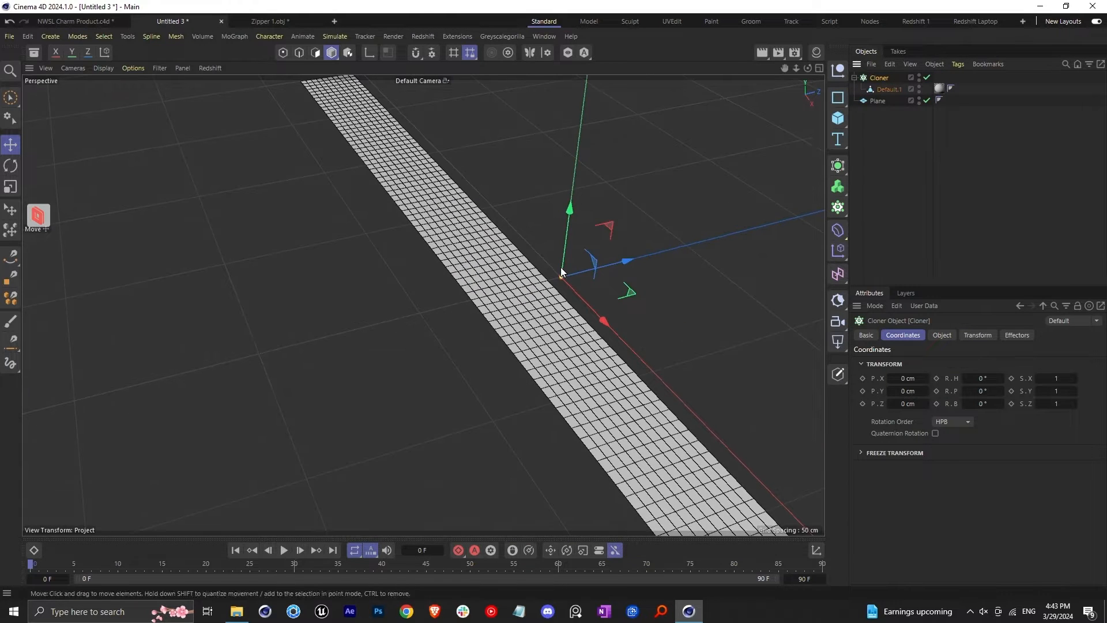
pyautogui.keyDown('alt'); pyautogui.moveTo(578, 299); pyautogui.dragTo(637, 293); pyautogui.keyUp('alt')
# Set the Cloner's instance mode to Multi-Instance with Reset Coordinates off, and reduce its X size to 10 cm per step
pyautogui.click(938, 336)
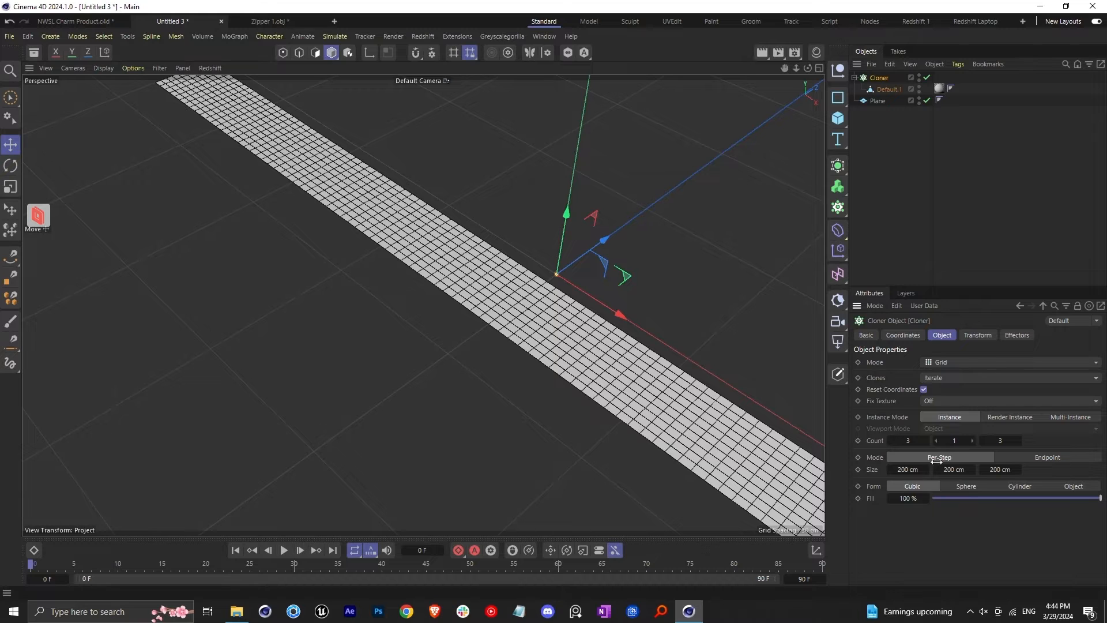
pyautogui.click(1071, 417)
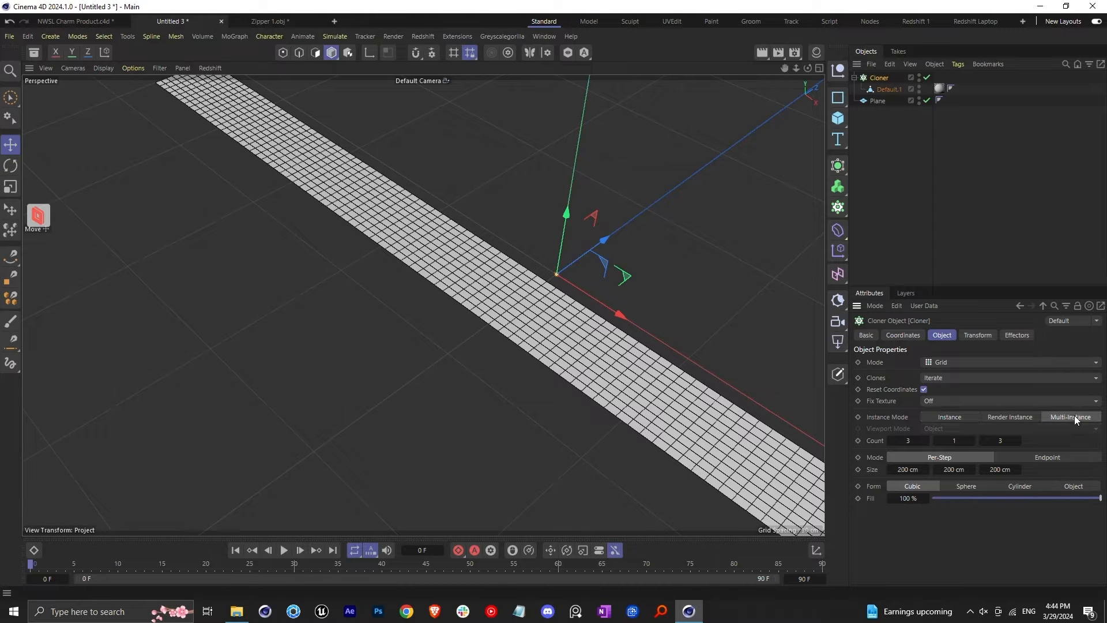
pyautogui.keyDown('alt'); pyautogui.moveTo(554, 379); pyautogui.dragTo(651, 277); pyautogui.keyUp('alt')
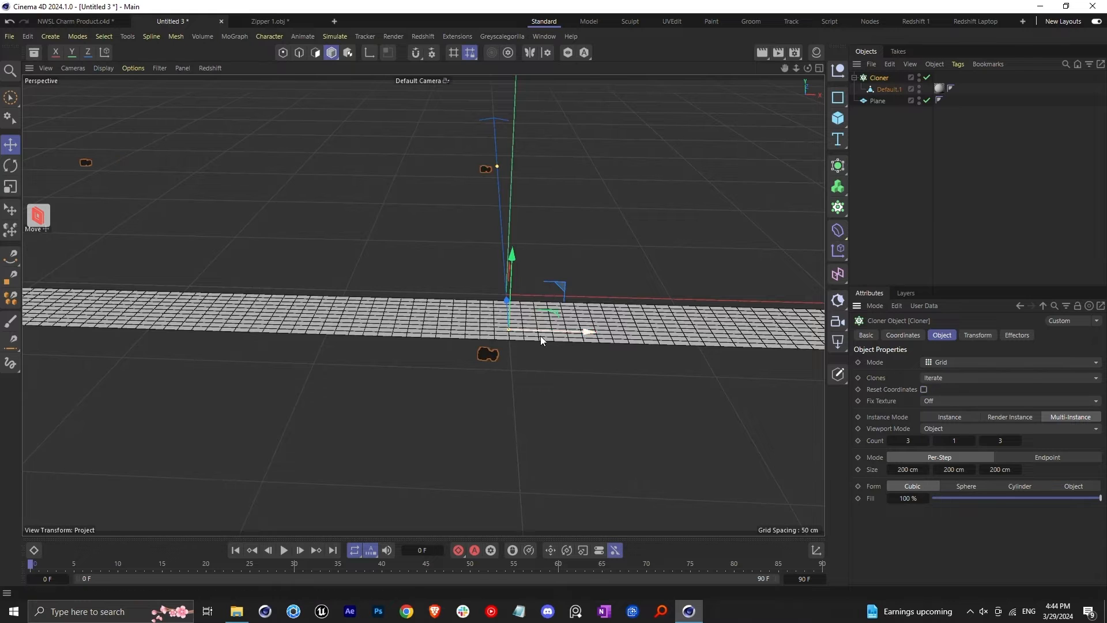
pyautogui.keyDown('alt'); pyautogui.moveTo(541, 336); pyautogui.dragTo(562, 329); pyautogui.keyUp('alt')
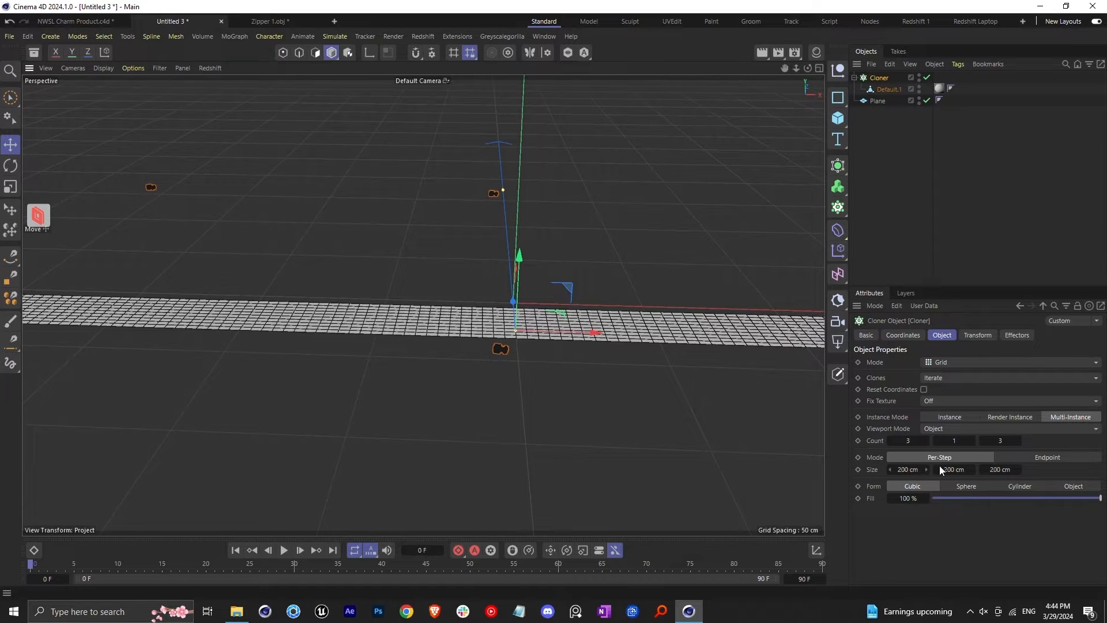
pyautogui.moveTo(909, 470); pyautogui.dragTo(889, 469)
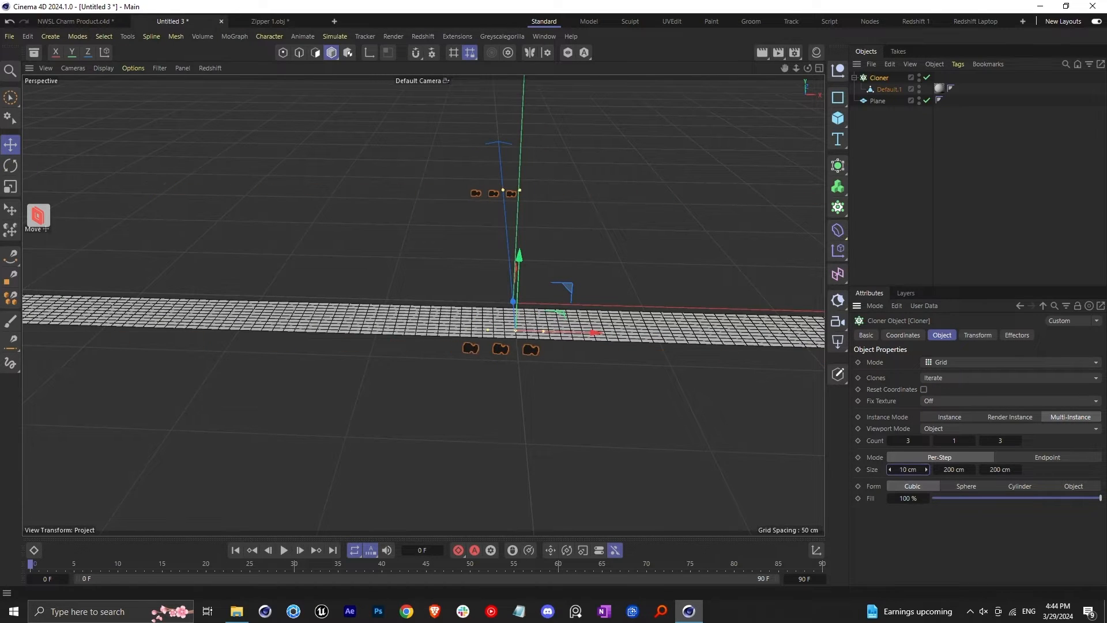
# Reduce the Cloner's Z size to 11 cm per step and its Z count to 1
pyautogui.moveTo(1001, 470); pyautogui.dragTo(940, 469)
pyautogui.scroll(3, 602, 375)
pyautogui.click(982, 441)
pyautogui.click(983, 441)
pyautogui.keyDown('alt'); pyautogui.moveTo(553, 369); pyautogui.dragTo(634, 346); pyautogui.keyUp('alt')
# Rotate the clones in the Cloner's transform settings, setting R.B to -90° and adjusting R.P so the teeth lie flat
pyautogui.click(977, 335)
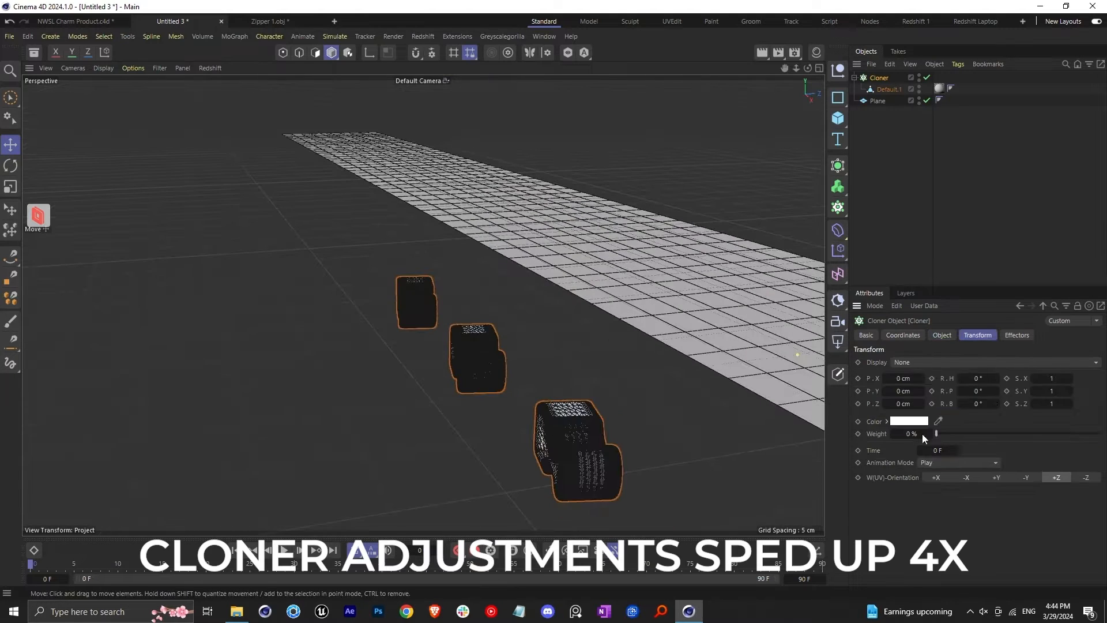
pyautogui.doubleClick(978, 403)
pyautogui.write('-90')
pyautogui.press('Return')
pyautogui.keyDown('alt'); pyautogui.moveTo(519, 323); pyautogui.dragTo(606, 355); pyautogui.keyUp('alt')
pyautogui.moveTo(978, 391); pyautogui.dragTo(1004, 391)
pyautogui.keyDown('alt'); pyautogui.moveTo(606, 354); pyautogui.dragTo(451, 258); pyautogui.keyUp('alt')
# Fine-tune the clones' R.P rotation and move the row of teeth against the plane strip's long edge
pyautogui.press('s')
pyautogui.moveTo(426, 179); pyautogui.dragTo(407, 152)
pyautogui.keyDown('alt'); pyautogui.moveTo(439, 323); pyautogui.dragTo(478, 253); pyautogui.keyUp('alt')
pyautogui.moveTo(978, 391)
pyautogui.mouseDown()
pyautogui.moveTo(996, 391)
pyautogui.moveTo(981, 391)
pyautogui.mouseUp()
pyautogui.keyDown('alt'); pyautogui.moveTo(438, 277); pyautogui.dragTo(461, 300); pyautogui.keyUp('alt')
pyautogui.moveTo(470, 240); pyautogui.dragTo(390, 153)
pyautogui.keyDown('alt'); pyautogui.moveTo(390, 231); pyautogui.dragTo(452, 329); pyautogui.keyUp('alt')
pyautogui.scroll(-2, 452, 329)
pyautogui.keyDown('alt'); pyautogui.moveTo(519, 300); pyautogui.dragTo(623, 323); pyautogui.keyUp('alt')
# Set the Cloner's X count to 97 and X size to 4 cm, and align the teeth with the strip's full length
pyautogui.click(942, 335)
pyautogui.moveTo(926, 442); pyautogui.dragTo(951, 442)
pyautogui.click(891, 470)
pyautogui.keyDown('alt'); pyautogui.moveTo(577, 369); pyautogui.dragTo(630, 414); pyautogui.keyUp('alt')
pyautogui.keyDown('alt'); pyautogui.moveTo(629, 414); pyautogui.dragTo(559, 393, button='middle'); pyautogui.keyUp('alt')
pyautogui.moveTo(926, 442); pyautogui.dragTo(918, 442)
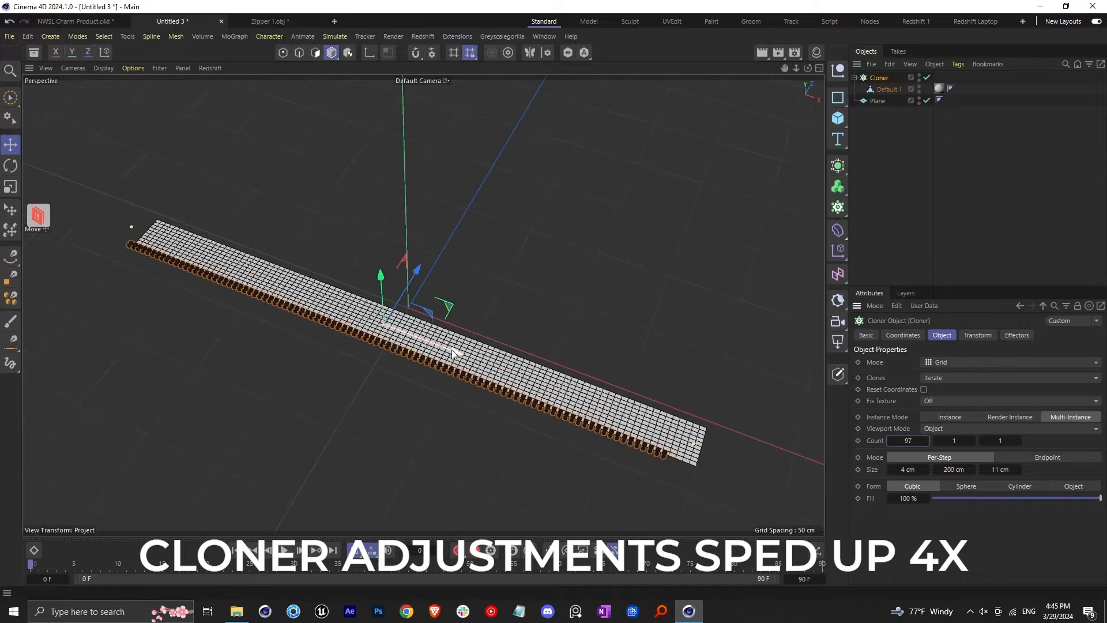
pyautogui.scroll(5, 425, 349)
pyautogui.moveTo(425, 350)
pyautogui.keyDown('alt'); pyautogui.mouseDown()
pyautogui.moveTo(353, 271)
pyautogui.moveTo(430, 332)
pyautogui.mouseUp(); pyautogui.keyUp('alt')
pyautogui.scroll(-2, 430, 327)
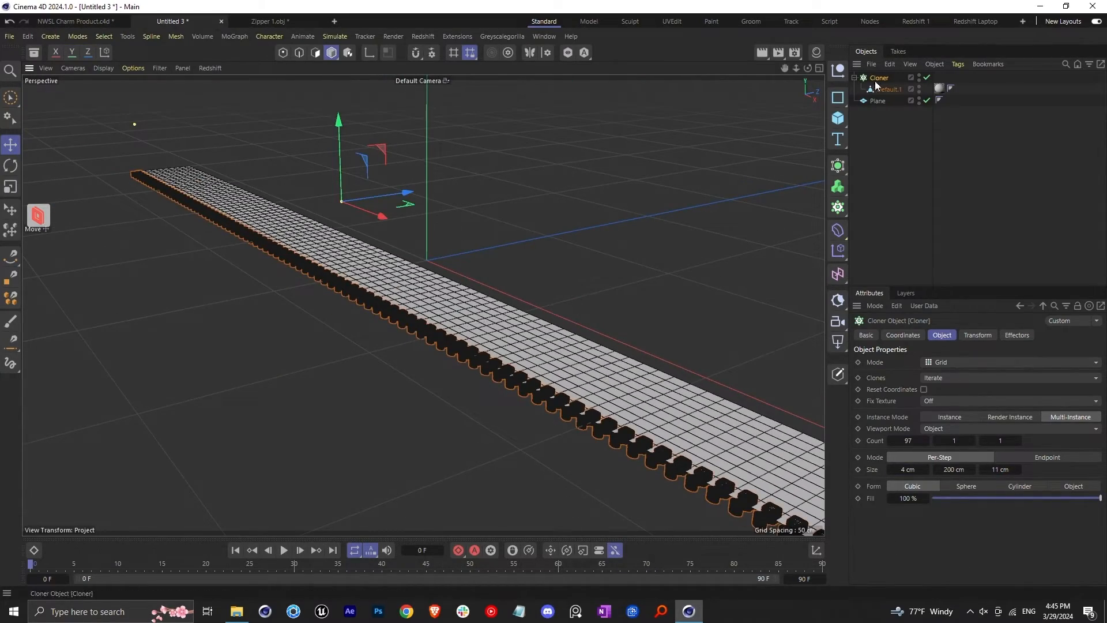
# Duplicate the Cloner with its tooth child and disable the copy as a backup
pyautogui.keyDown('ctrl'); pyautogui.click(894, 90); pyautogui.keyUp('ctrl')
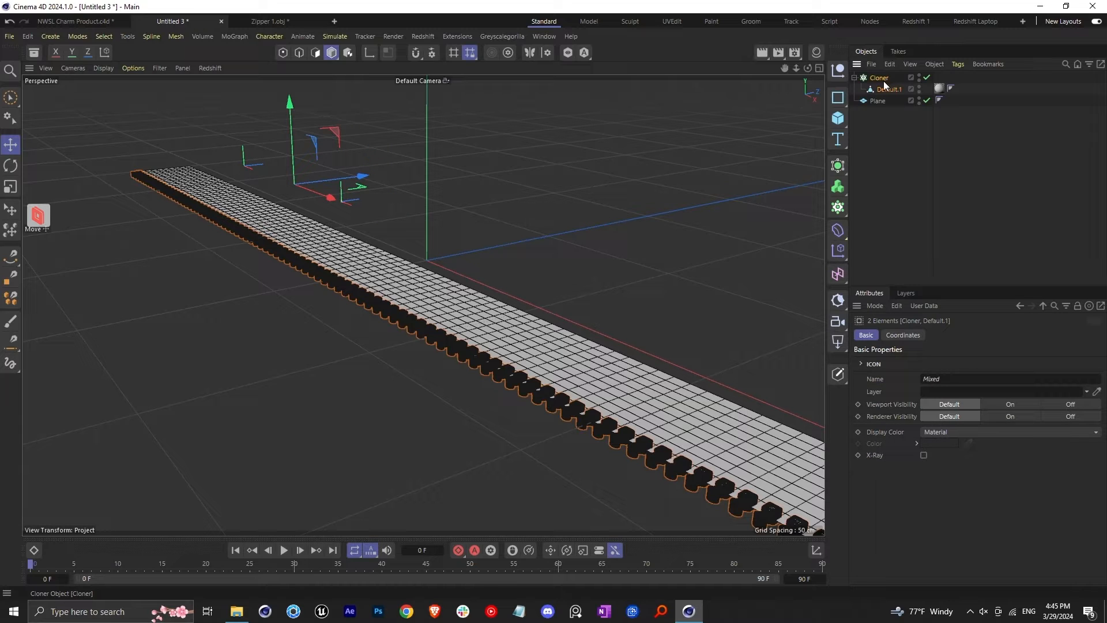
pyautogui.hotkey('ctrl', 'v')
pyautogui.moveTo(880, 80); pyautogui.dragTo(896, 162)
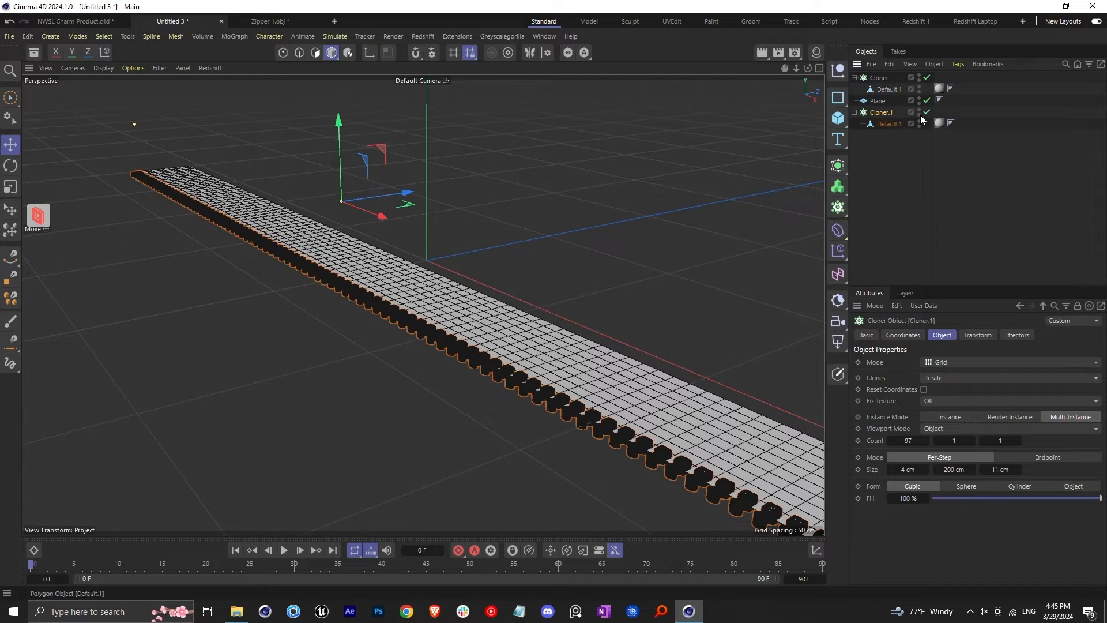
pyautogui.click(926, 112)
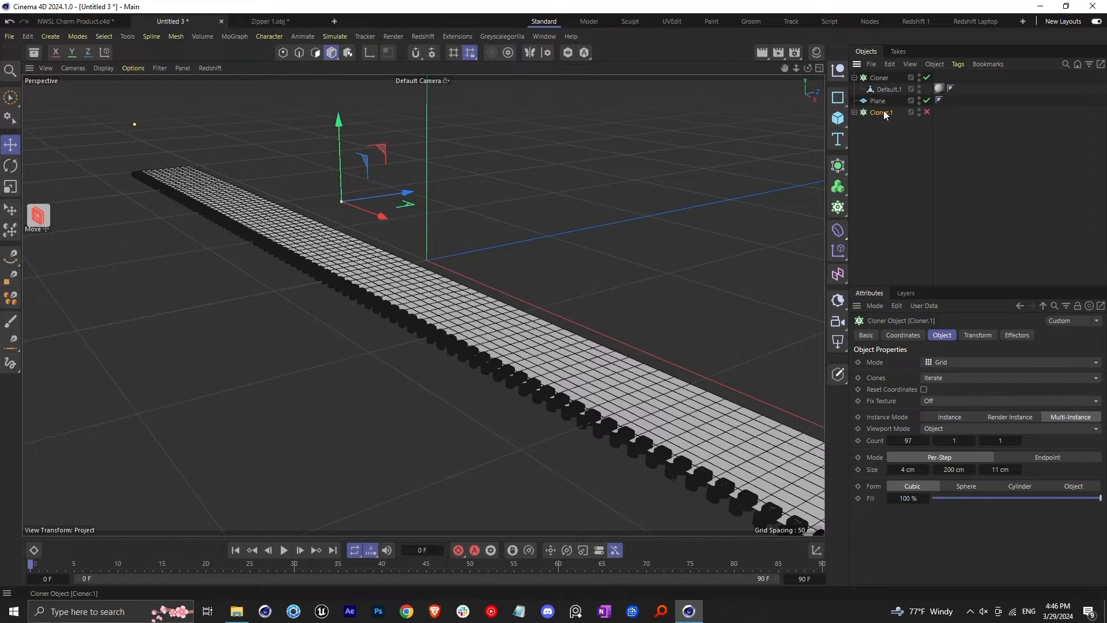
# Merge the original Cloner and its tooth child into one polygon object with Connect Objects + Delete
pyautogui.click(881, 78)
pyautogui.keyDown('ctrl'); pyautogui.click(887, 90); pyautogui.keyUp('ctrl')
pyautogui.rightClick(883, 88)
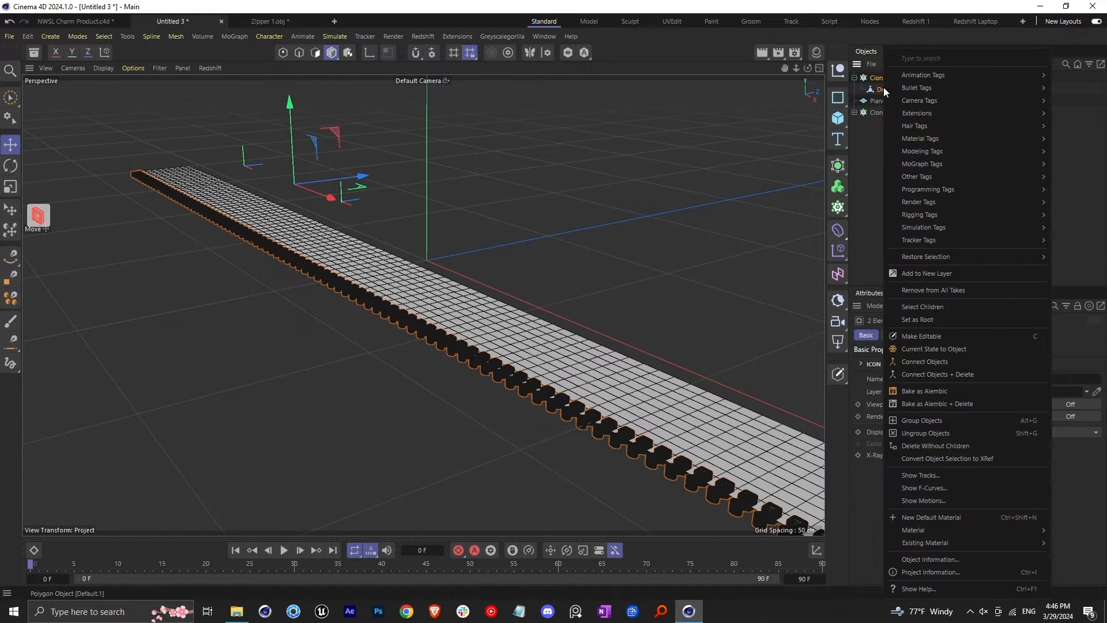
pyautogui.click(942, 375)
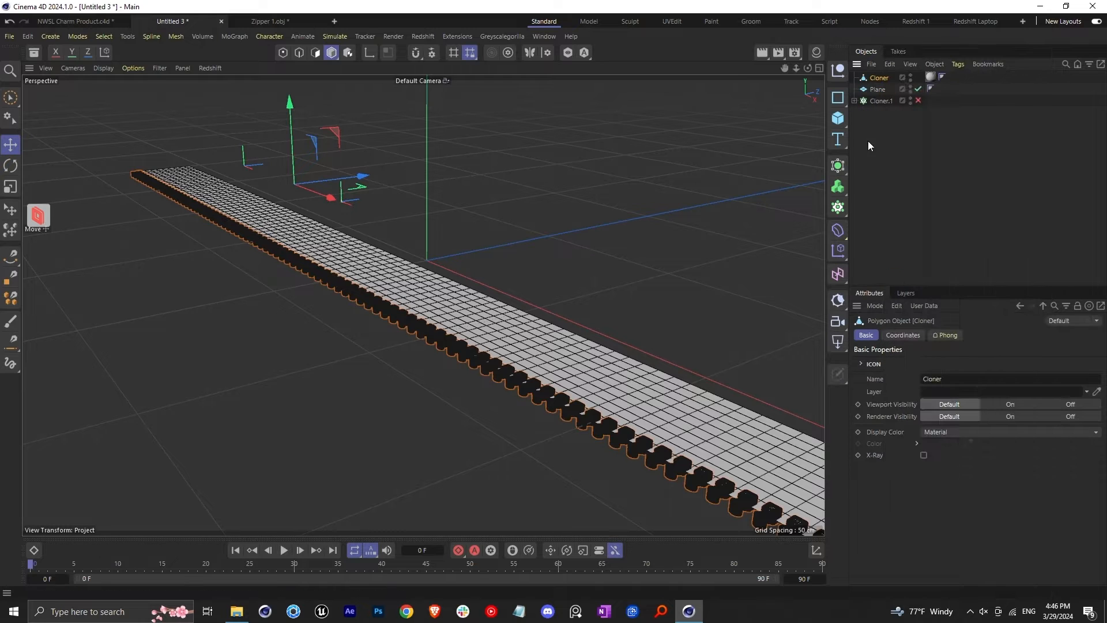
# Merge the row of teeth and the plane strip into one object with Connect Objects + Delete
pyautogui.scroll(-3, 461, 268)
pyautogui.keyDown('alt'); pyautogui.moveTo(450, 299); pyautogui.dragTo(410, 281); pyautogui.keyUp('alt')
pyautogui.scroll(2, 554, 358)
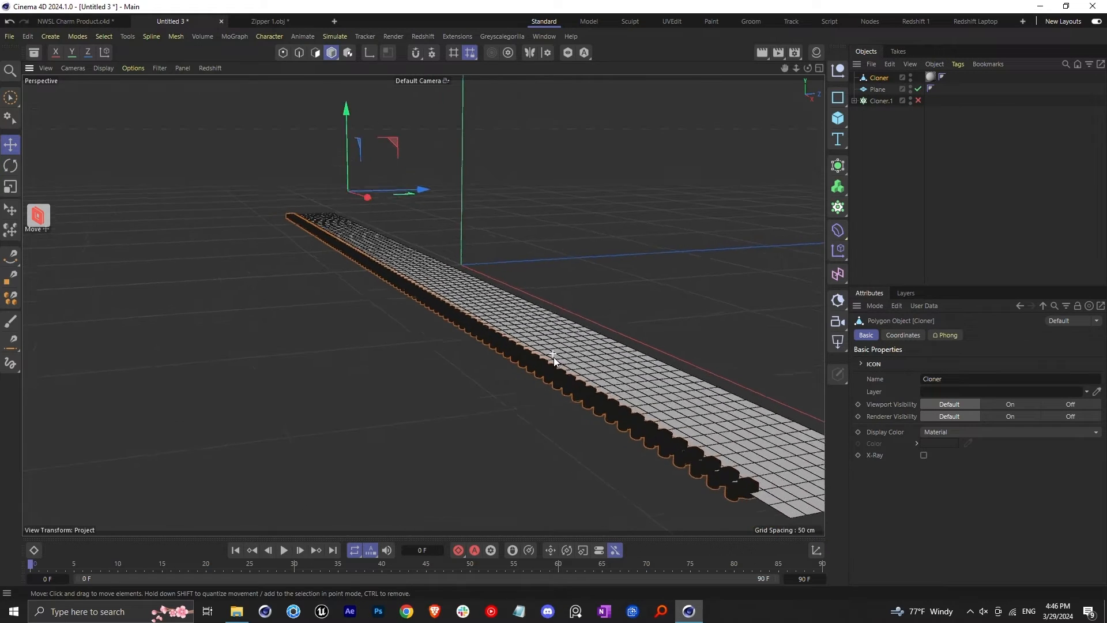
pyautogui.keyDown('alt'); pyautogui.moveTo(554, 358); pyautogui.dragTo(490, 344); pyautogui.keyUp('alt')
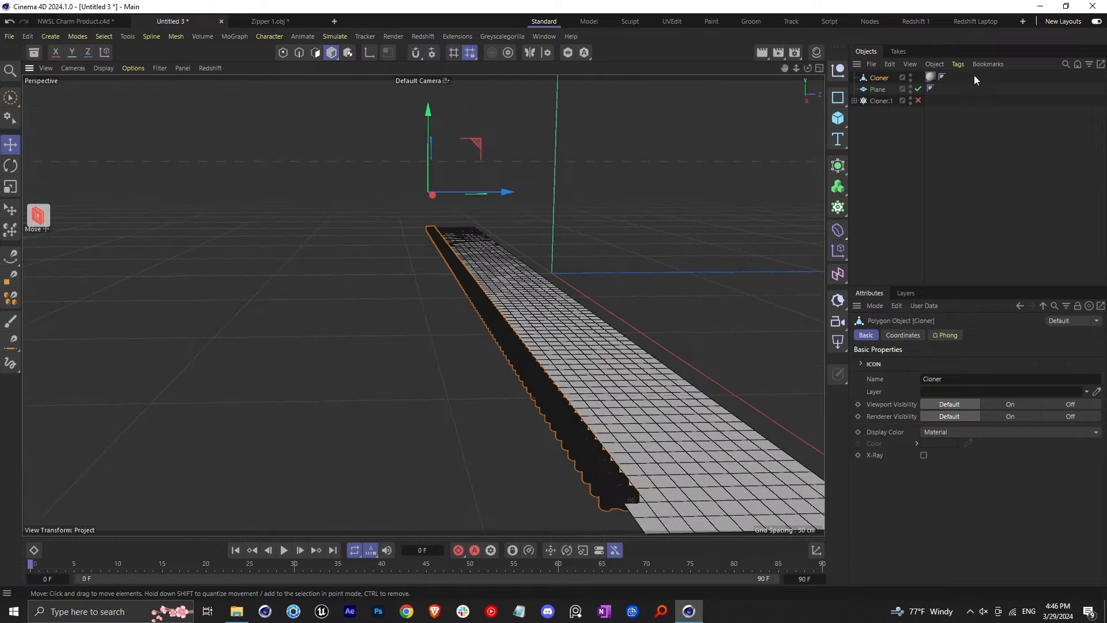
pyautogui.keyDown('ctrl'); pyautogui.click(879, 91); pyautogui.keyUp('ctrl')
pyautogui.rightClick(878, 91)
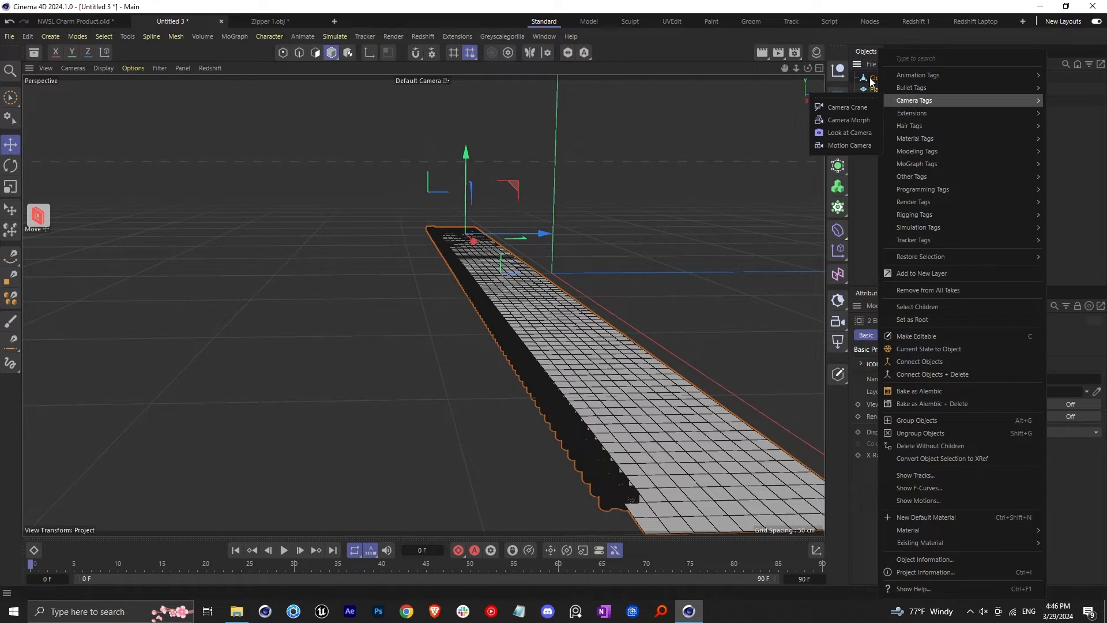
pyautogui.click(871, 83)
pyautogui.rightClick(881, 81)
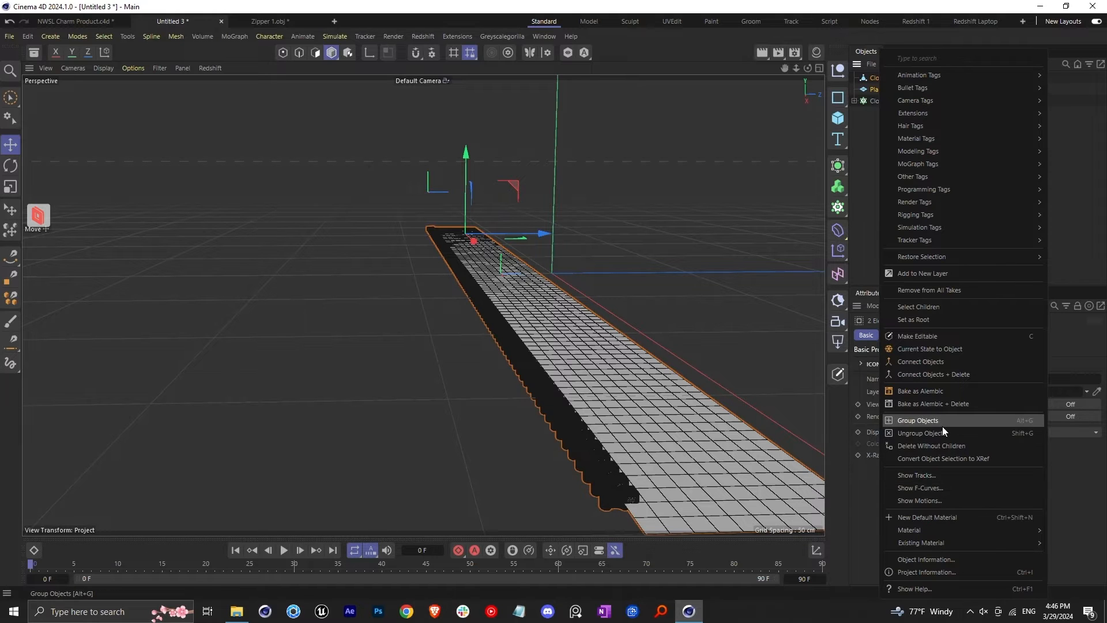
pyautogui.click(943, 375)
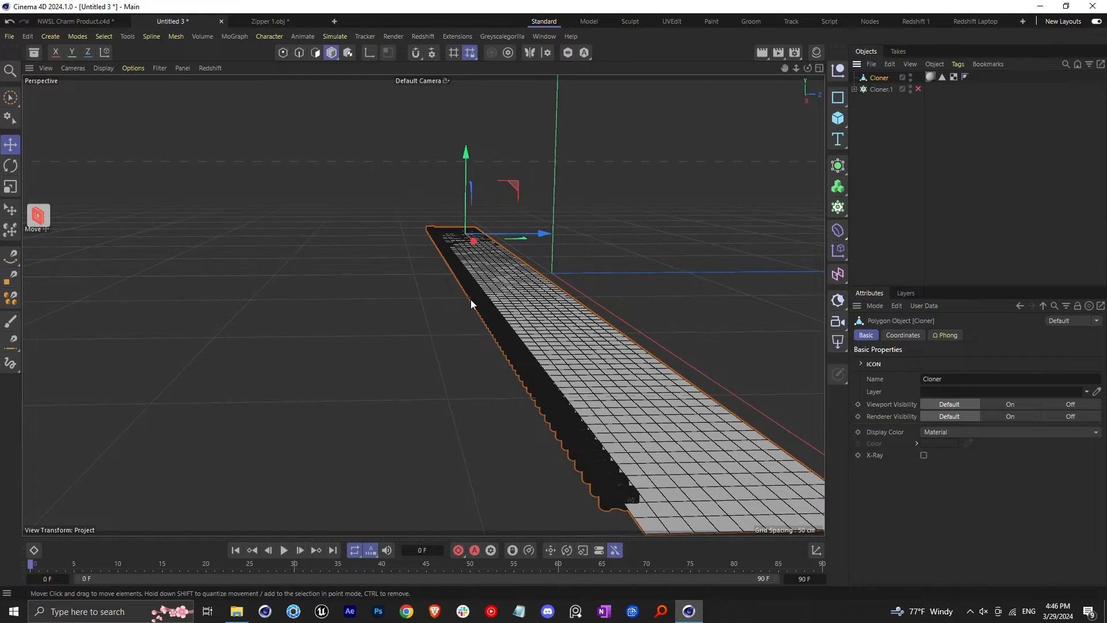
# Duplicate the toothed strip by moving a copy away along the Z axis
pyautogui.scroll(-3, 484, 296)
pyautogui.scroll(4, 497, 291)
pyautogui.moveTo(528, 243); pyautogui.dragTo(417, 261)
# Center the copied strip's axis and rotate it half a turn so its teeth face the original strip
pyautogui.press('r')
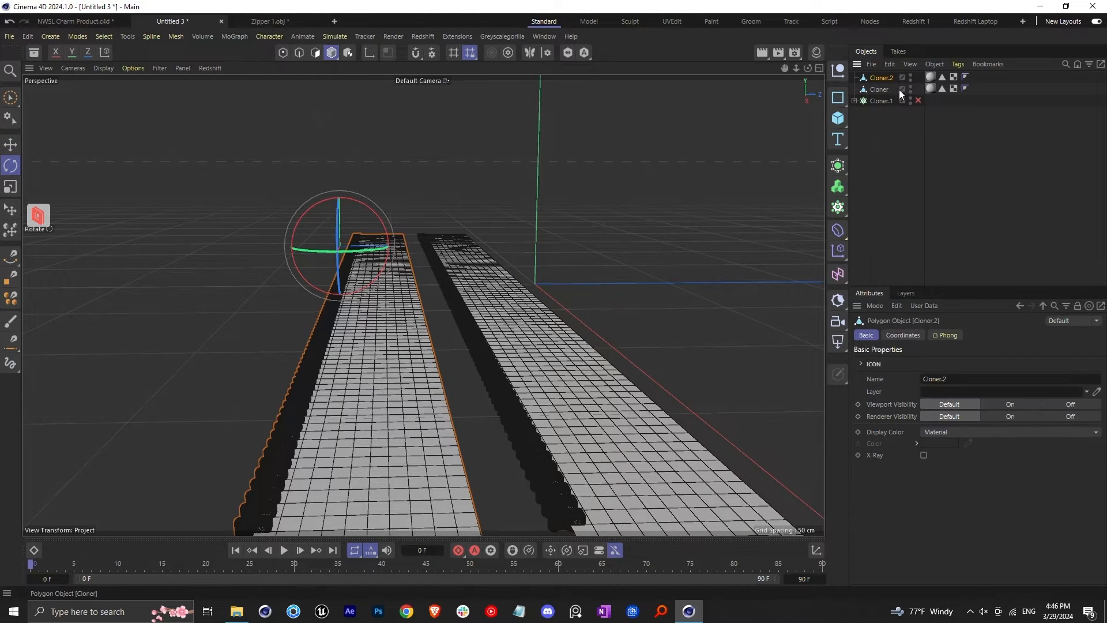
pyautogui.hotkey('shift', 'c')
pyautogui.click(952, 142)
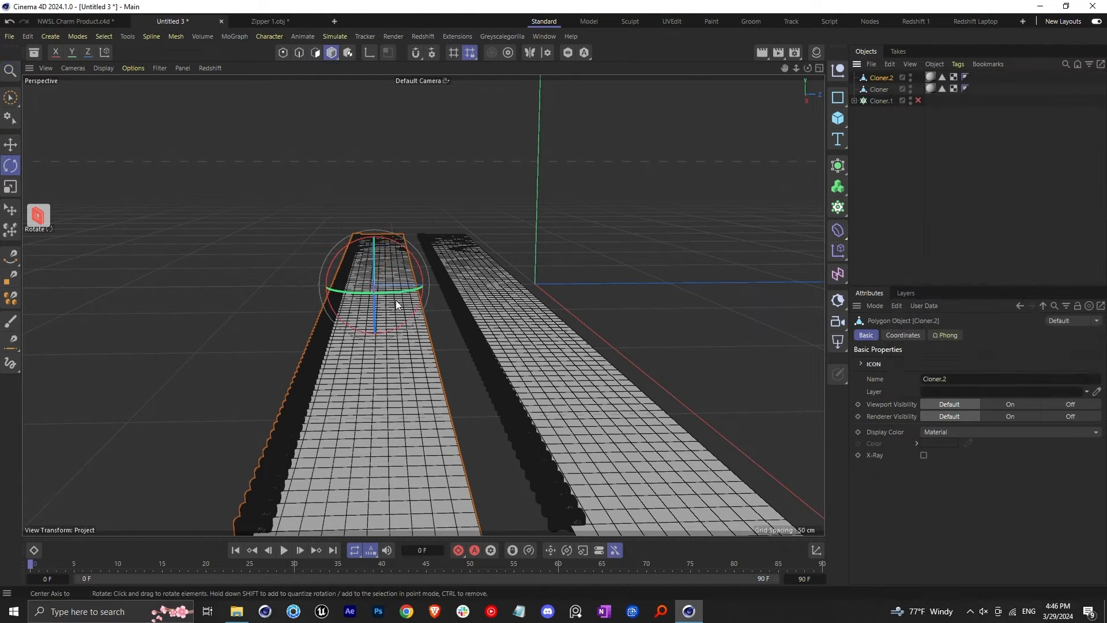
pyautogui.moveTo(397, 245); pyautogui.dragTo(367, 304)
# Move the copied strip along its X and Z axes until its teeth mesh with the original row
pyautogui.scroll(3, 433, 380)
pyautogui.keyDown('alt'); pyautogui.moveTo(433, 379); pyautogui.dragTo(364, 384); pyautogui.keyUp('alt')
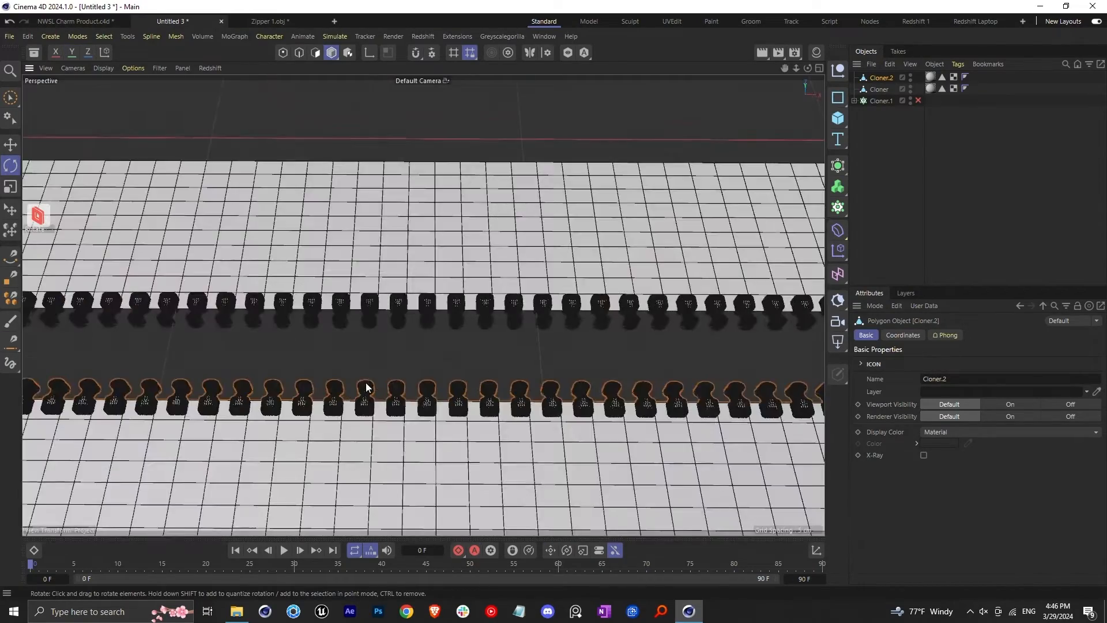
pyautogui.keyDown('alt'); pyautogui.moveTo(363, 383); pyautogui.dragTo(418, 397, button='middle'); pyautogui.keyUp('alt')
pyautogui.keyDown('alt'); pyautogui.moveTo(417, 396); pyautogui.dragTo(330, 414); pyautogui.keyUp('alt')
pyautogui.scroll(-3, 331, 415)
pyautogui.keyDown('alt'); pyautogui.moveTo(373, 399); pyautogui.dragTo(415, 437, button='middle'); pyautogui.keyUp('alt')
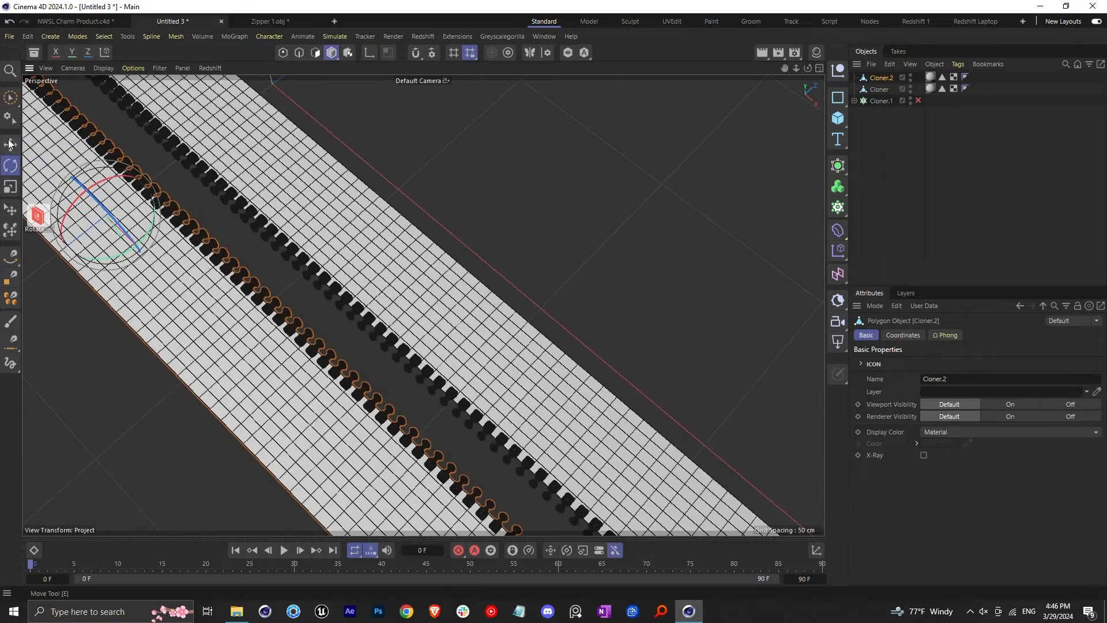
pyautogui.click(10, 145)
pyautogui.keyDown('alt'); pyautogui.moveTo(104, 214); pyautogui.dragTo(203, 304, button='middle'); pyautogui.keyUp('alt')
pyautogui.scroll(3, 203, 304)
pyautogui.moveTo(146, 362); pyautogui.dragTo(188, 325)
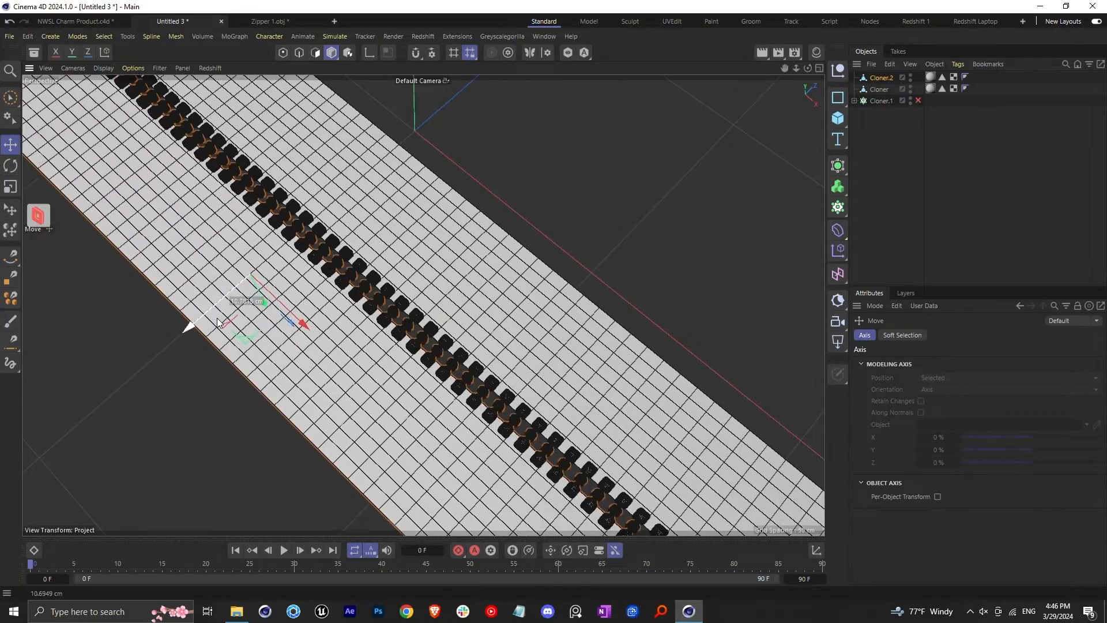
# Nudge the copied strip slightly along Z so the teeth interlock closely, and clear the selection
pyautogui.scroll(-2, 379, 388)
pyautogui.scroll(-3, 379, 388)
pyautogui.scroll(5, 352, 378)
pyautogui.moveTo(309, 336); pyautogui.dragTo(281, 206)
pyautogui.scroll(-5, 297, 318)
pyautogui.scroll(6, 280, 206)
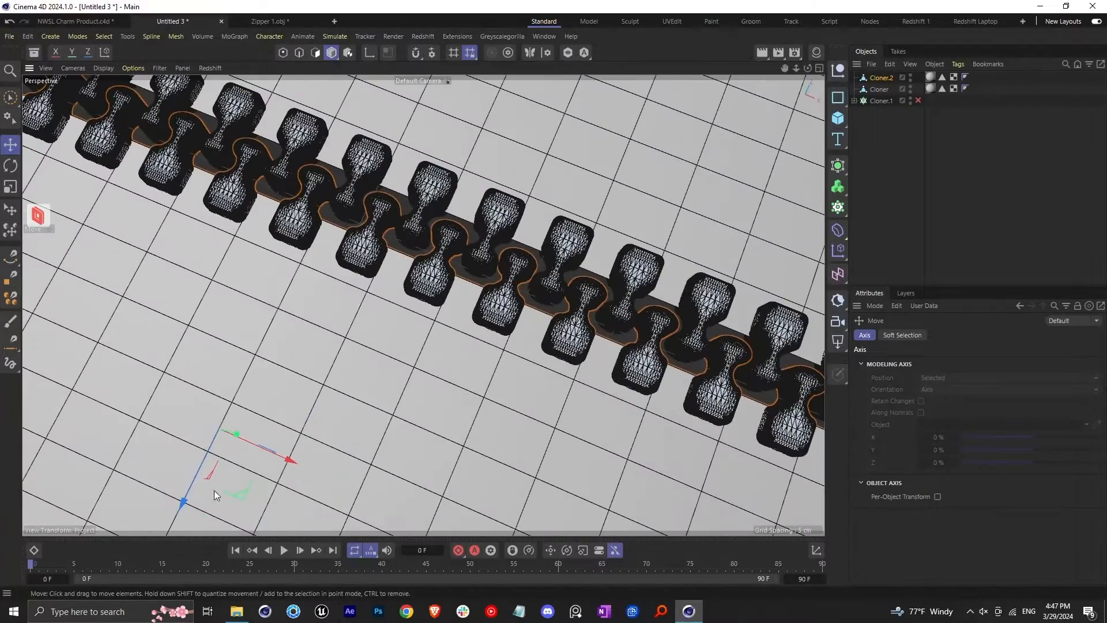
pyautogui.moveTo(190, 495); pyautogui.dragTo(195, 490)
pyautogui.scroll(-8, 392, 316)
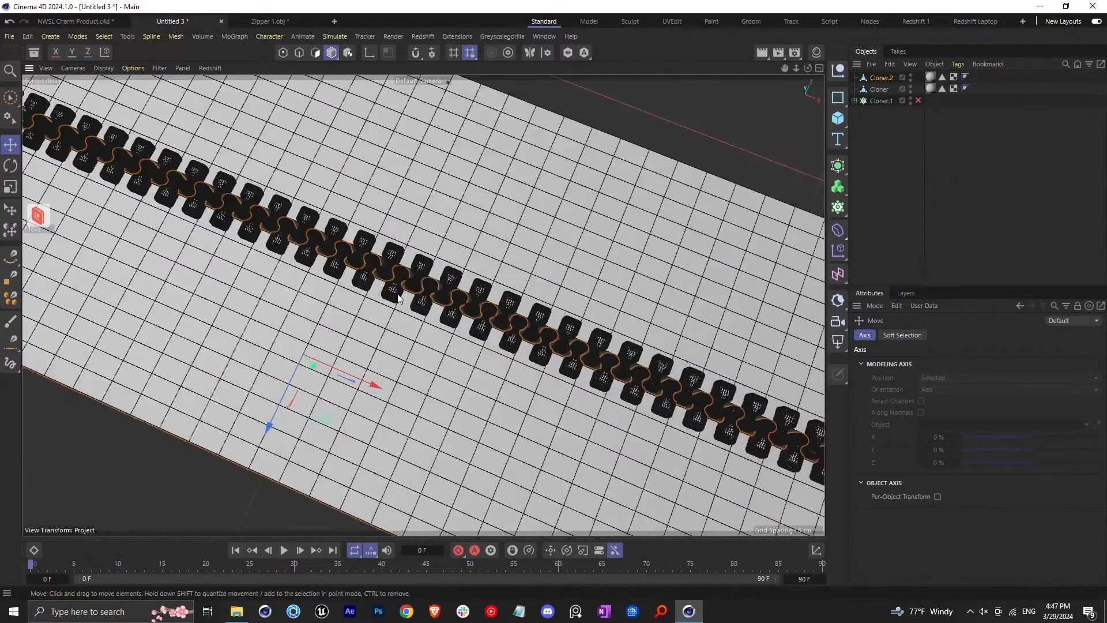
pyautogui.keyDown('alt'); pyautogui.moveTo(396, 361); pyautogui.dragTo(492, 307); pyautogui.keyUp('alt')
pyautogui.click(909, 163)
# Add a Bend deformer and make it a child of the copied strip, Cloner.2
pyautogui.scroll(6, 276, 261)
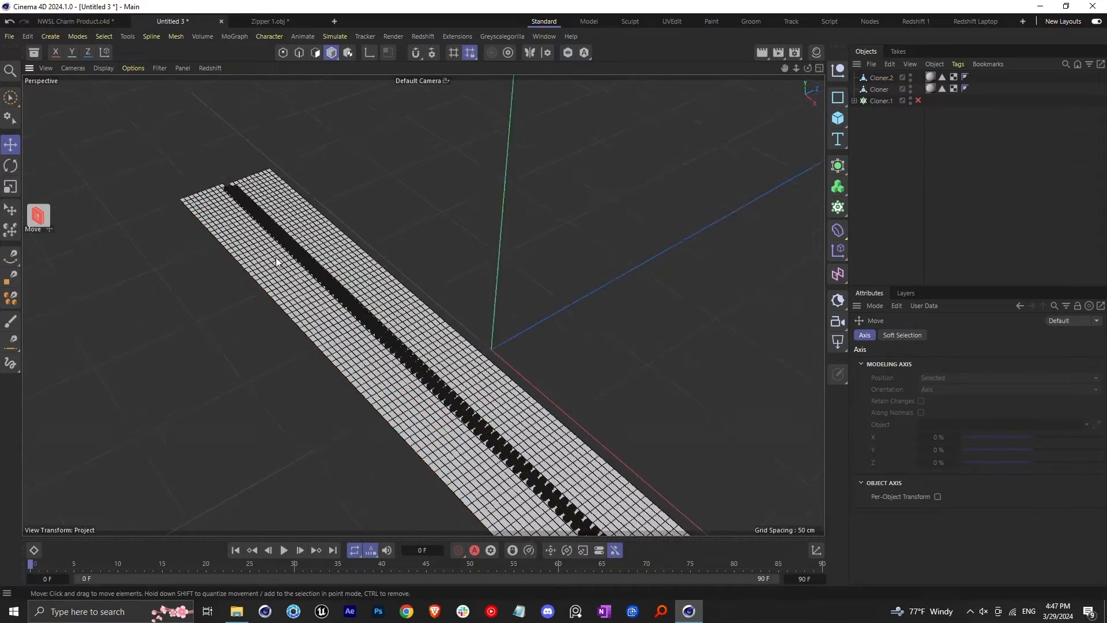
pyautogui.keyDown('alt'); pyautogui.moveTo(213, 179); pyautogui.dragTo(250, 207); pyautogui.keyUp('alt')
pyautogui.keyDown('alt'); pyautogui.moveTo(250, 207); pyautogui.dragTo(331, 244, button='middle'); pyautogui.keyUp('alt')
pyautogui.moveTo(330, 243)
pyautogui.keyDown('alt'); pyautogui.mouseDown()
pyautogui.moveTo(365, 210)
pyautogui.moveTo(335, 198)
pyautogui.moveTo(325, 261)
pyautogui.mouseUp(); pyautogui.keyUp('alt')
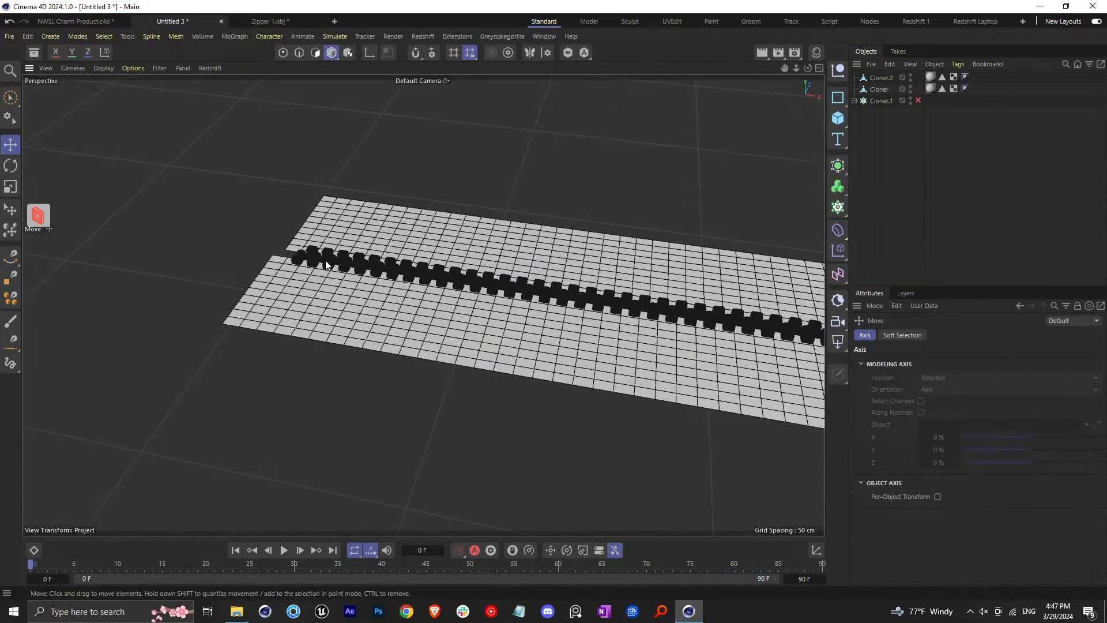
pyautogui.click(838, 231)
pyautogui.scroll(-5, 496, 296)
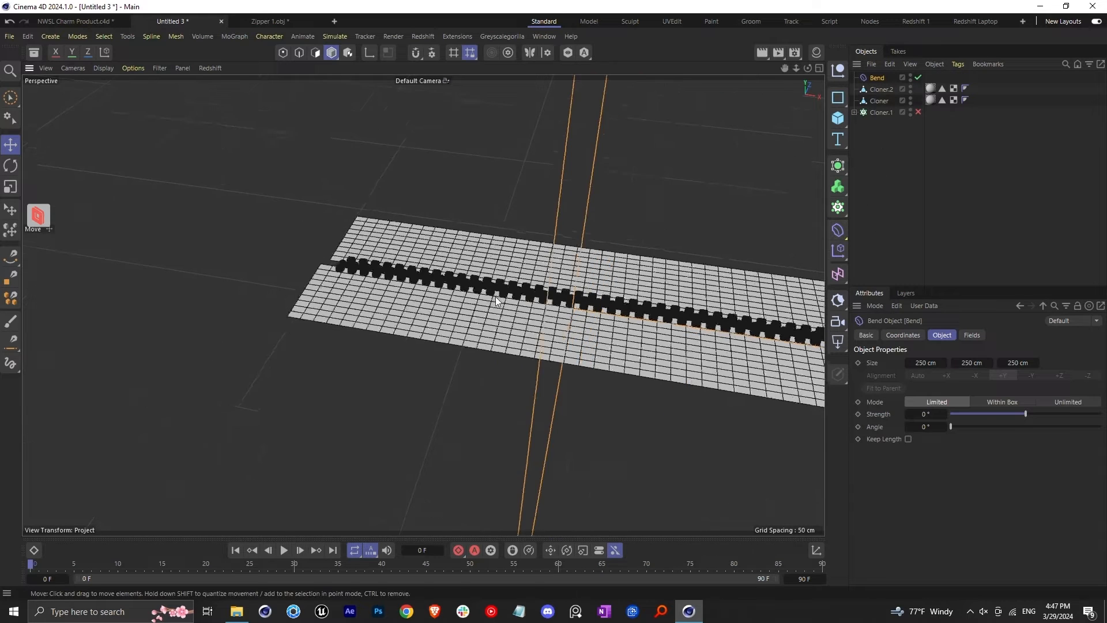
pyautogui.click(884, 89)
pyautogui.moveTo(880, 81); pyautogui.dragTo(883, 90)
# Test the Bend deformer's strength and reset it to 0°
pyautogui.scroll(-5, 361, 289)
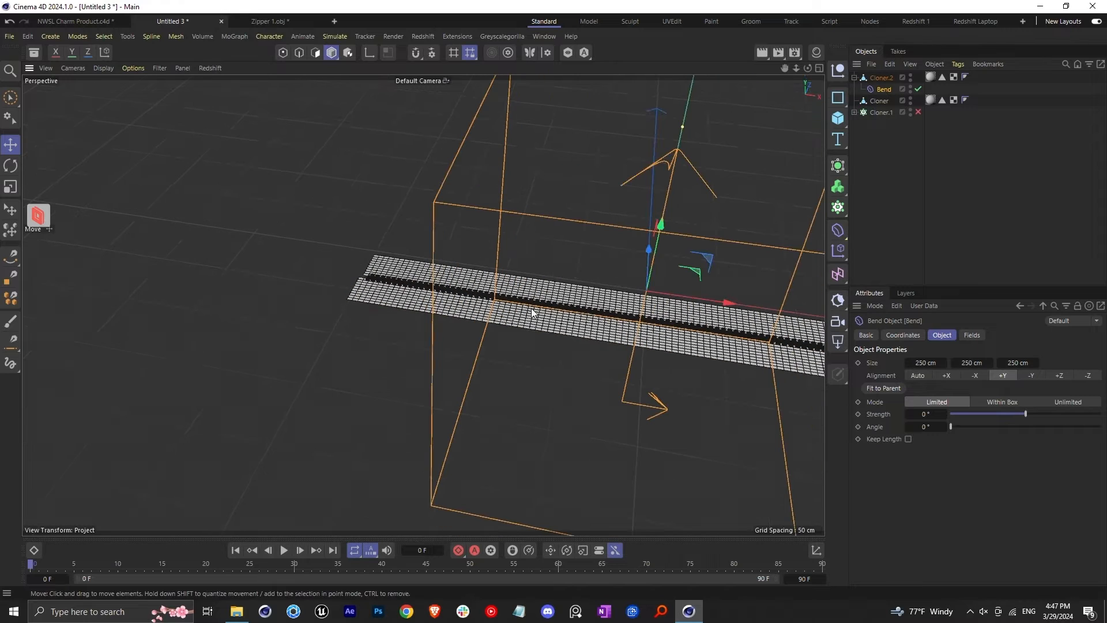
pyautogui.moveTo(1053, 414); pyautogui.dragTo(1024, 413)
pyautogui.click(925, 414)
pyautogui.write('0')
pyautogui.press('Return')
# Fit the Bend deformer to its parent strip
pyautogui.click(883, 388)
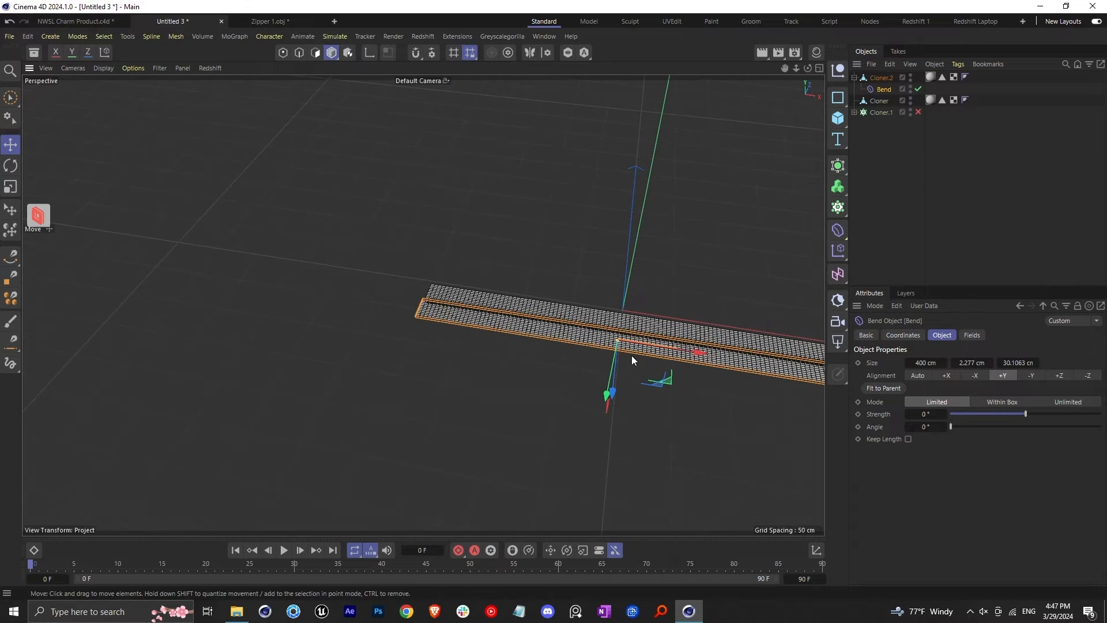
pyautogui.scroll(3, 632, 355)
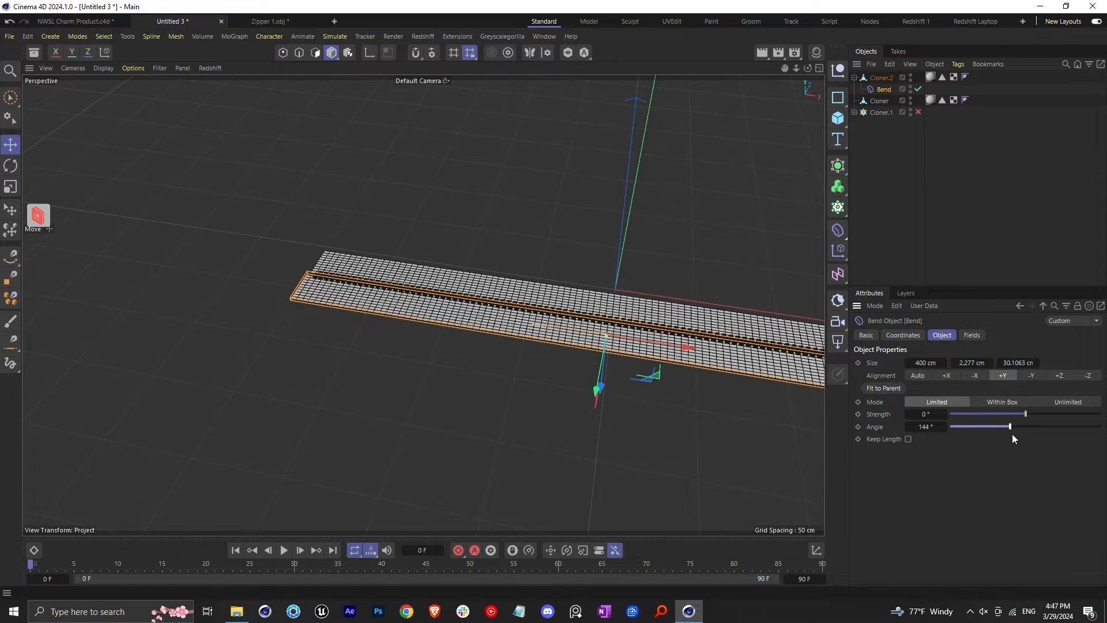
# Try the fitted Bend deformer with different strength and angle values, and reset both to 0°
pyautogui.moveTo(1026, 413)
pyautogui.mouseDown()
pyautogui.moveTo(1053, 415)
pyautogui.moveTo(1033, 416)
pyautogui.mouseUp()
pyautogui.doubleClick(927, 415)
pyautogui.write('0')
pyautogui.doubleClick(932, 427)
pyautogui.write('0')
pyautogui.press('Return')
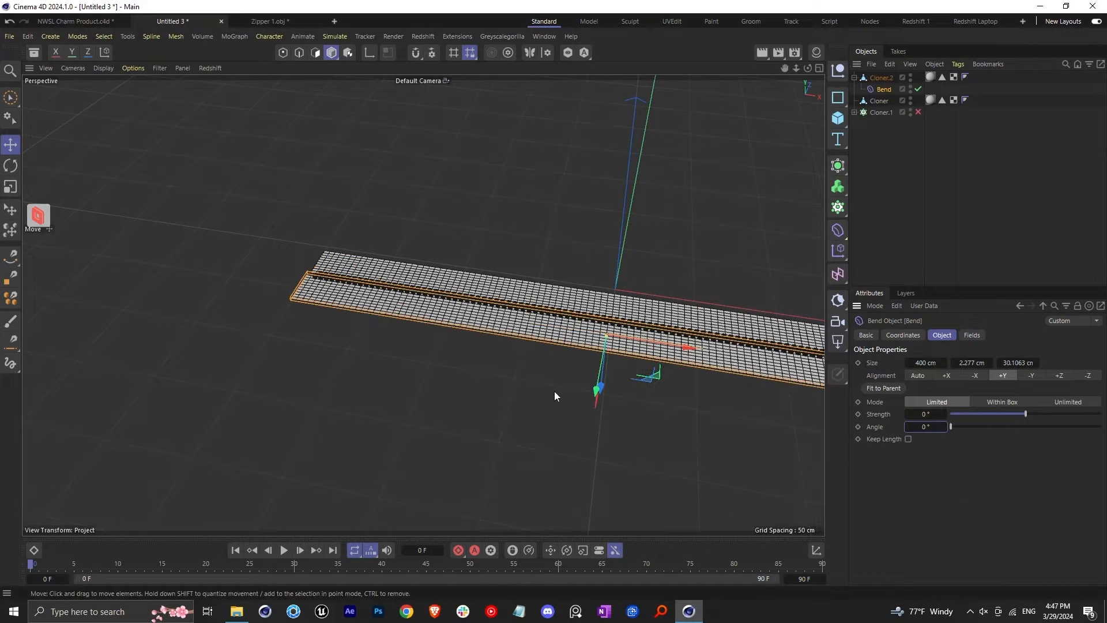
# Rotate the Bend deformer a quarter turn so its box lies across the strips
pyautogui.keyDown('alt'); pyautogui.moveTo(389, 296); pyautogui.dragTo(334, 331, button='middle'); pyautogui.keyUp('alt')
pyautogui.scroll(5, 196, 340)
pyautogui.scroll(-5, 196, 341)
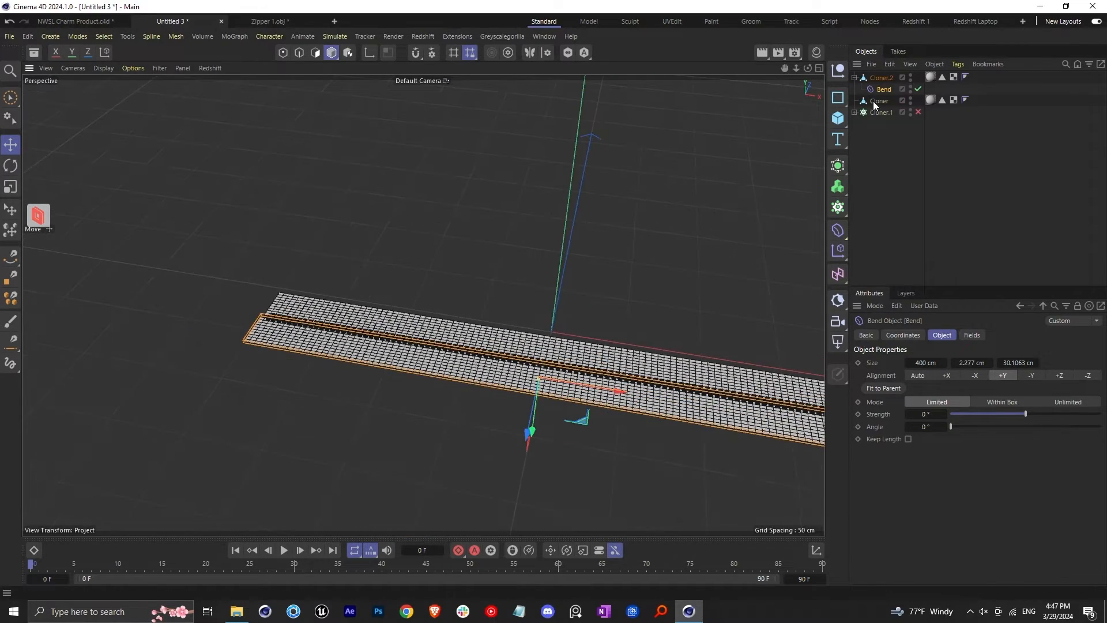
pyautogui.scroll(3, 549, 385)
pyautogui.click(10, 166)
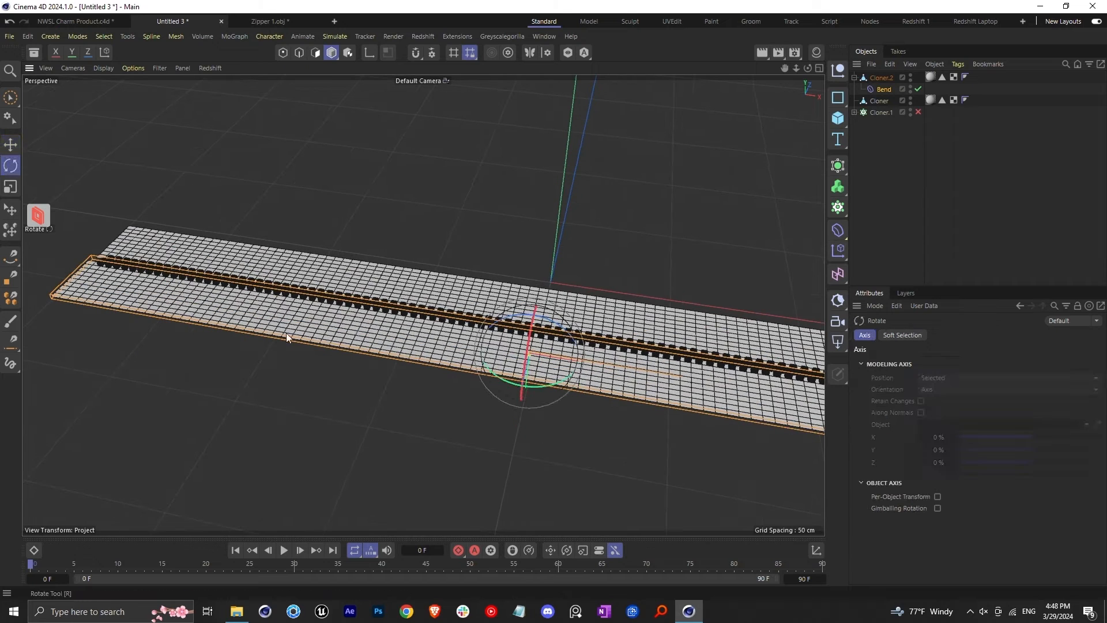
pyautogui.moveTo(513, 316); pyautogui.dragTo(444, 387)
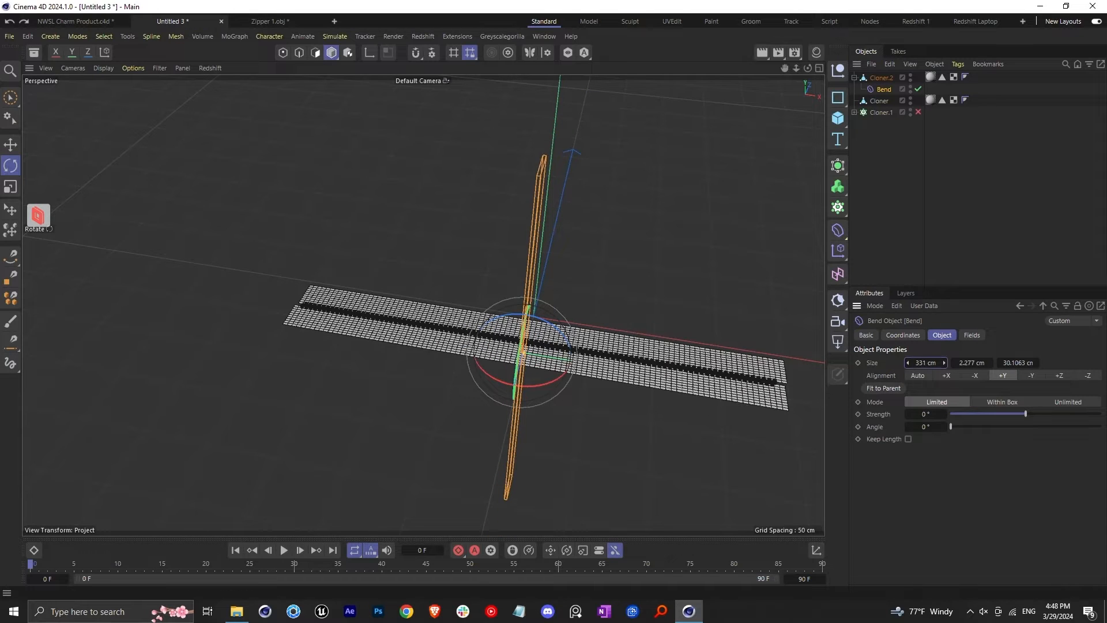
# Resize the Bend deformer to 33 cm in X and 262.277 cm in Y, and set its strength to 33°
pyautogui.moveTo(907, 363); pyautogui.dragTo(888, 362)
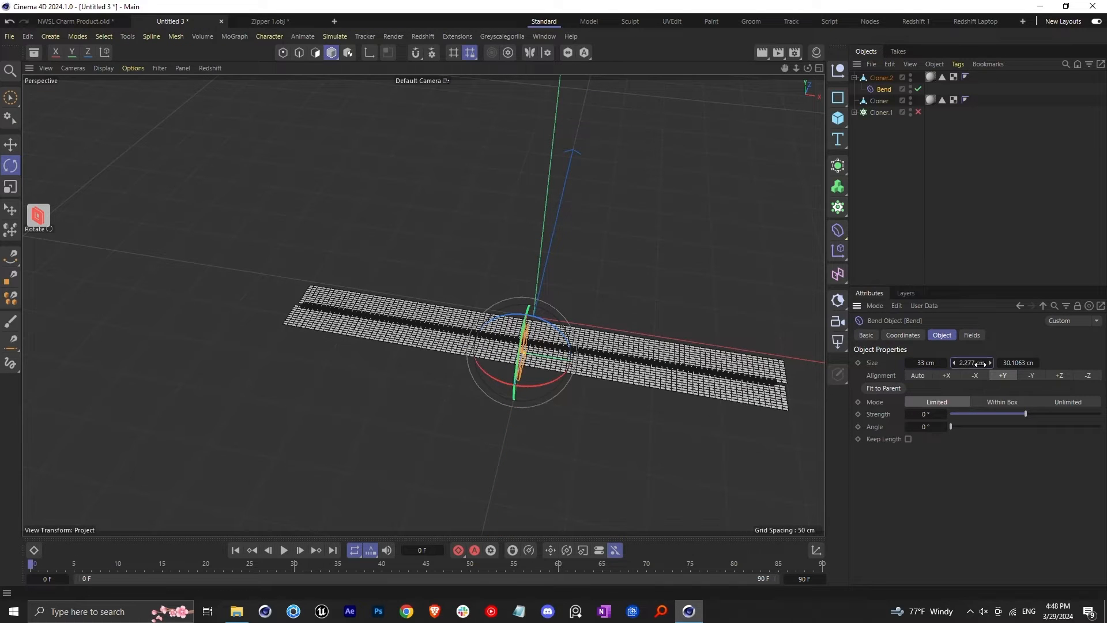
pyautogui.moveTo(979, 363); pyautogui.dragTo(1015, 363)
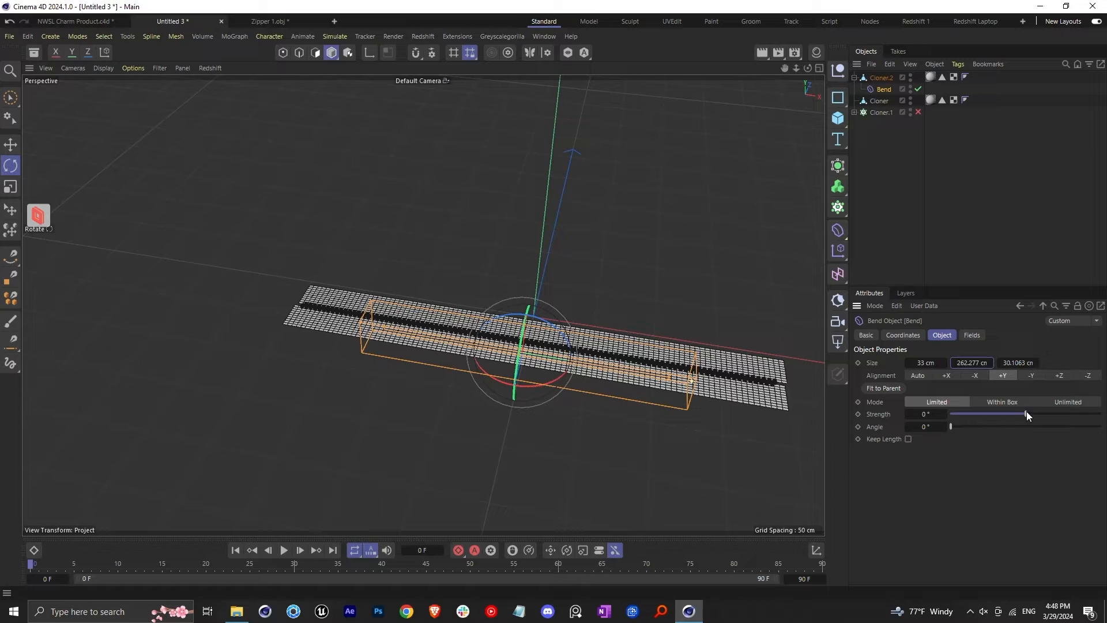
pyautogui.moveTo(1026, 413); pyautogui.dragTo(1034, 413)
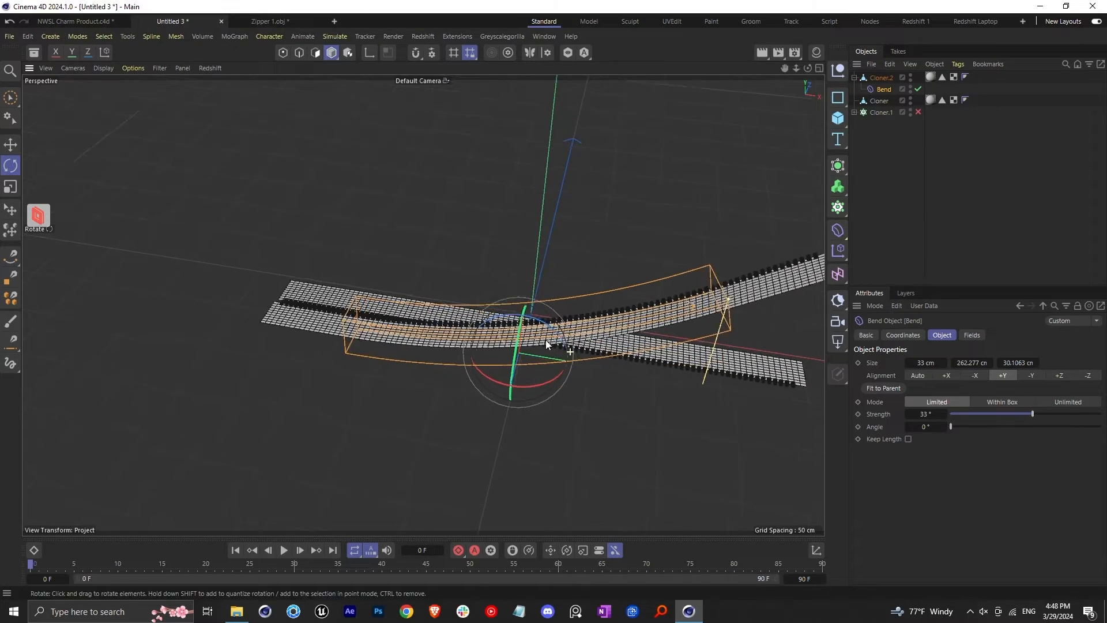
# Set the Bend deformer's angle to 90° and enable Keep Length
pyautogui.keyDown('alt'); pyautogui.moveTo(546, 340); pyautogui.dragTo(508, 318); pyautogui.keyUp('alt')
pyautogui.moveTo(957, 428); pyautogui.dragTo(989, 427)
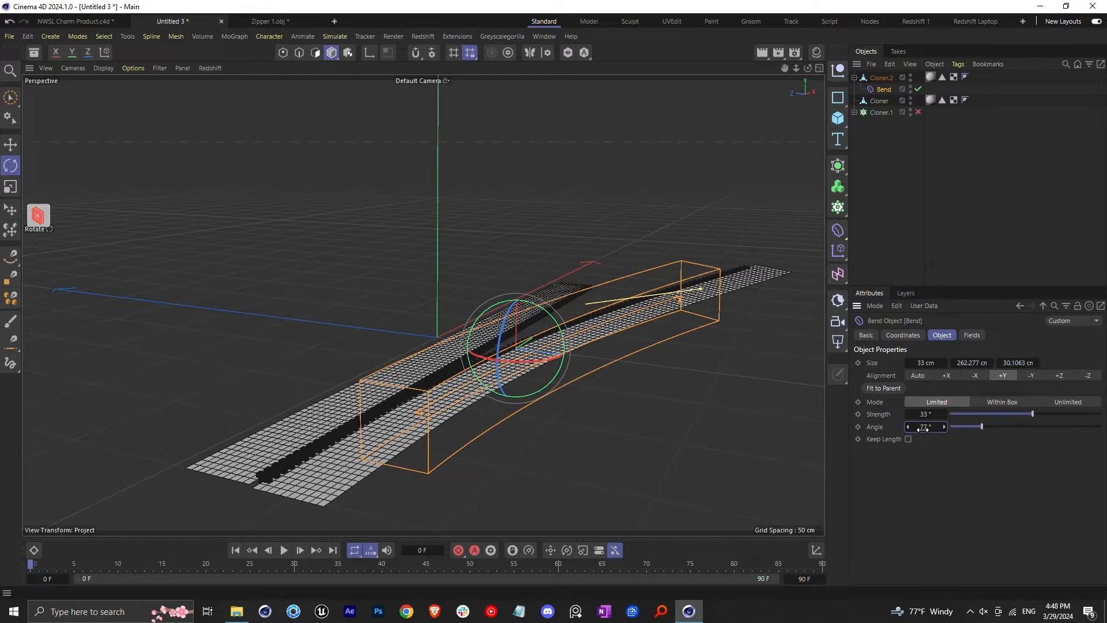
pyautogui.click(908, 438)
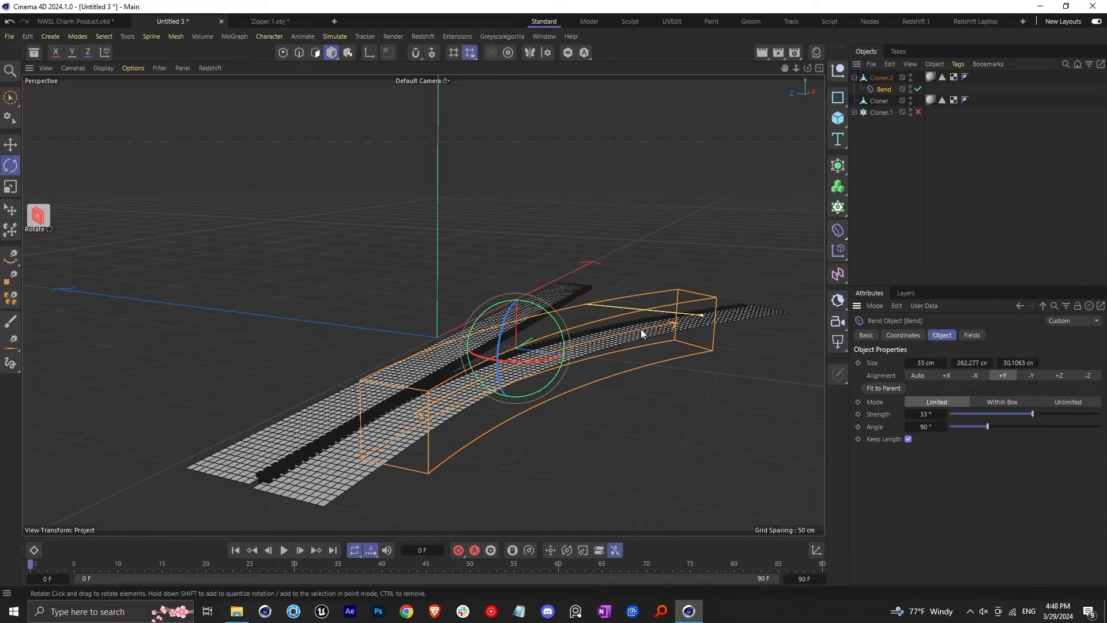
# Shorten the Bend deformer's Y size to 57.277 cm so the strip bends only over a short section
pyautogui.keyDown('alt'); pyautogui.moveTo(655, 329); pyautogui.dragTo(553, 337); pyautogui.keyUp('alt')
pyautogui.scroll(2, 552, 337)
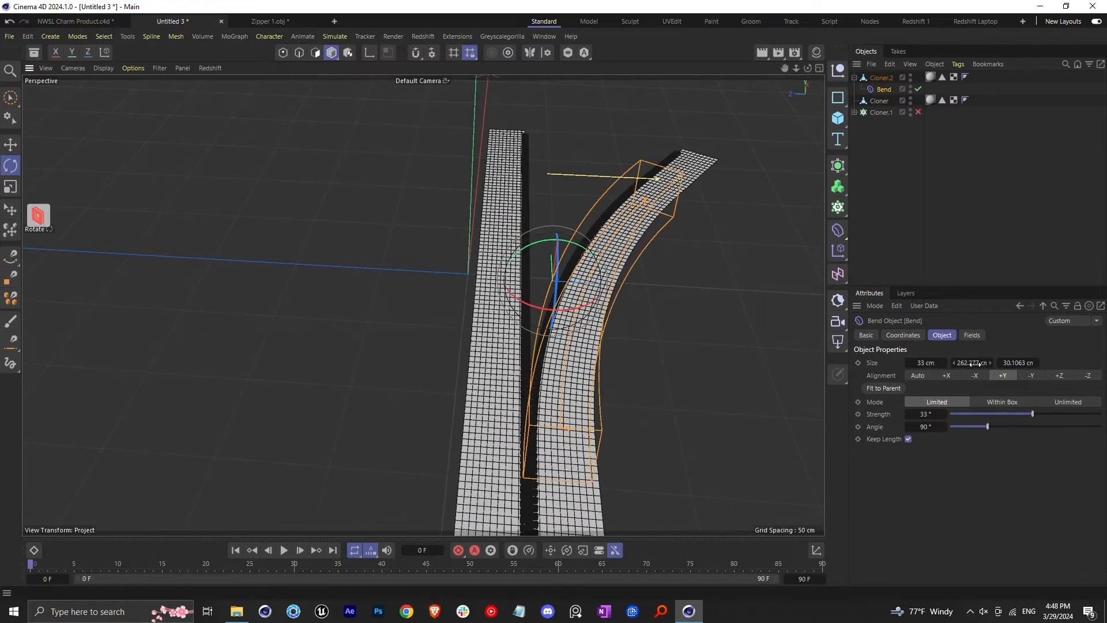
pyautogui.moveTo(975, 363); pyautogui.dragTo(901, 364)
pyautogui.keyDown('alt'); pyautogui.moveTo(548, 297); pyautogui.dragTo(543, 323); pyautogui.keyUp('alt')
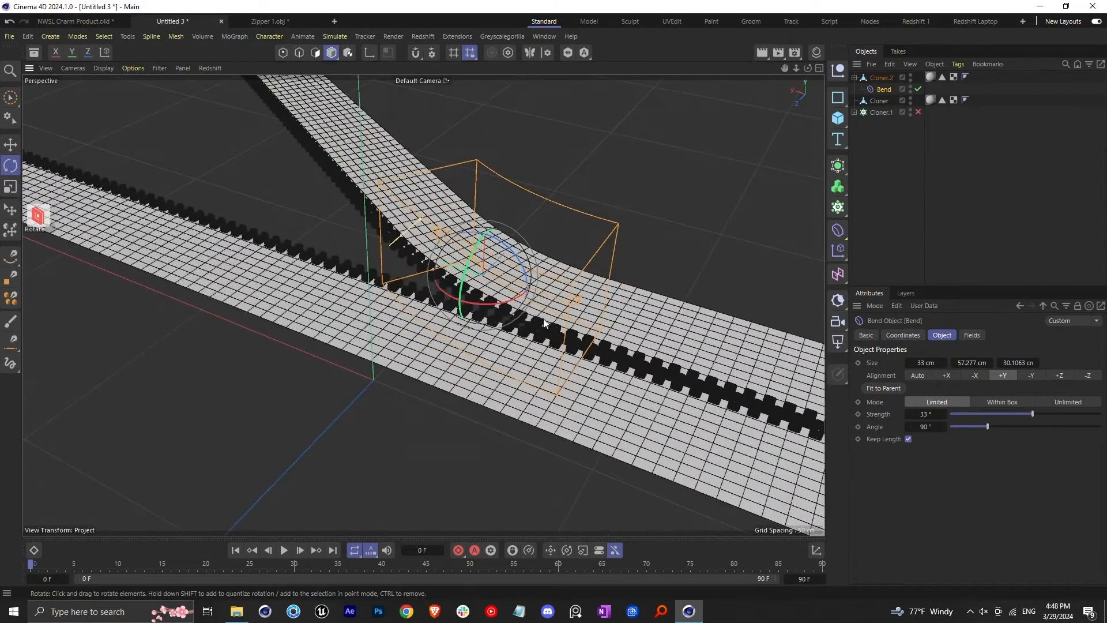
pyautogui.keyDown('alt'); pyautogui.moveTo(488, 270); pyautogui.dragTo(519, 254); pyautogui.keyUp('alt')
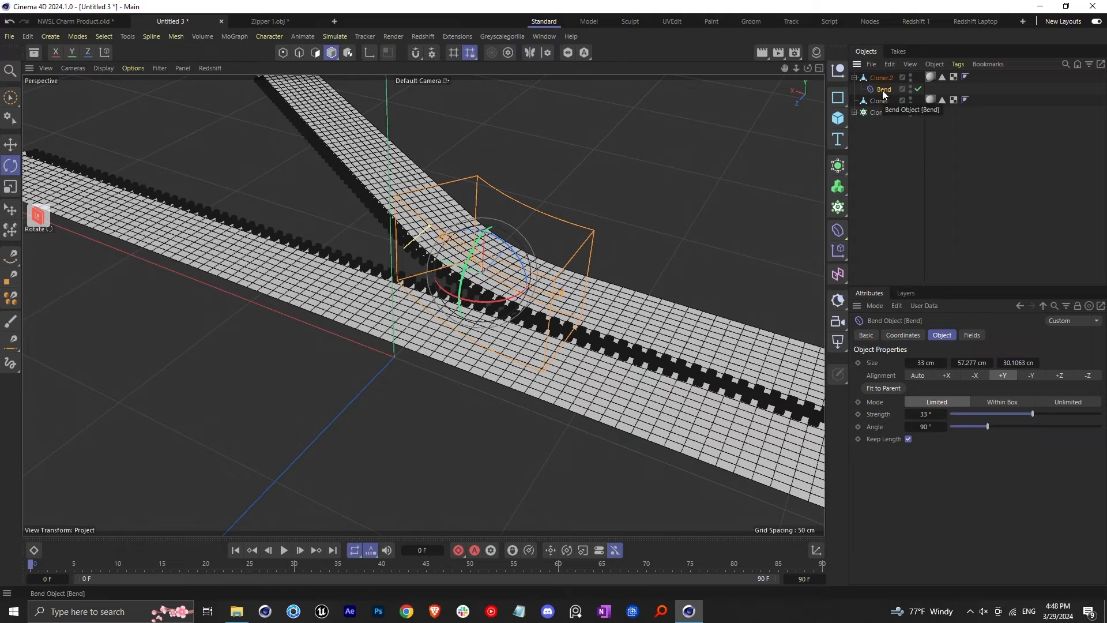
# Duplicate the Bend deformer and make the copy a child of the other strip, Cloner
pyautogui.hotkey('ctrl', 'c')
pyautogui.hotkey('ctrl', 'v')
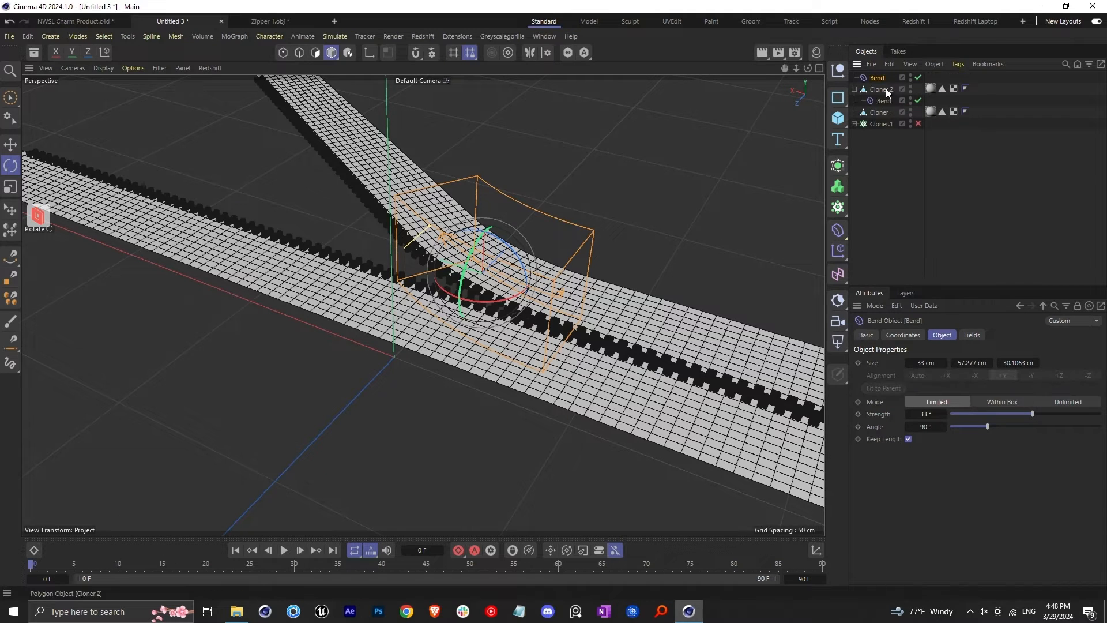
pyautogui.moveTo(887, 120); pyautogui.dragTo(884, 112)
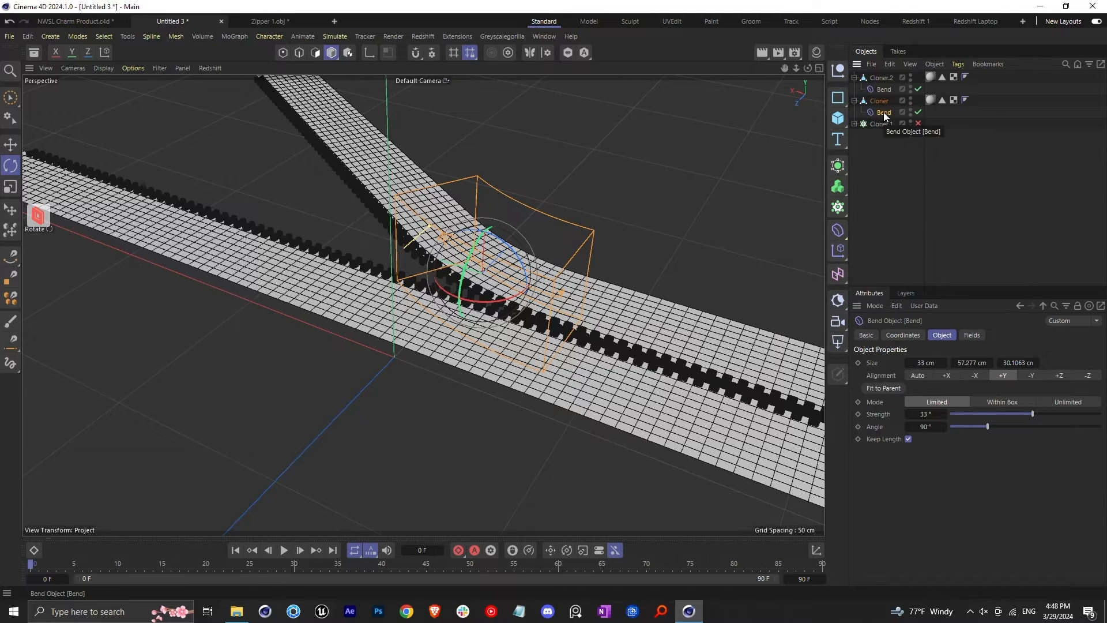
# Move the copied Bend deformer across onto the Cloner strip, beside the original one, and set its angle to -90°
pyautogui.scroll(-1, 501, 265)
pyautogui.click(10, 145)
pyautogui.middleClick(594, 202)
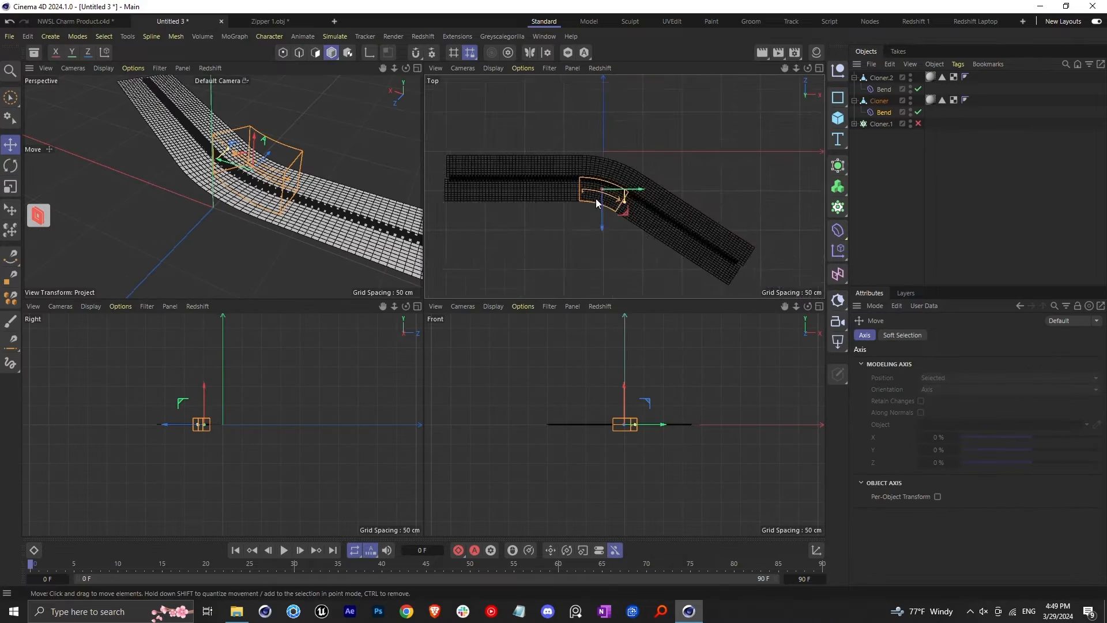
pyautogui.scroll(7, 596, 203)
pyautogui.moveTo(611, 209); pyautogui.dragTo(611, 153)
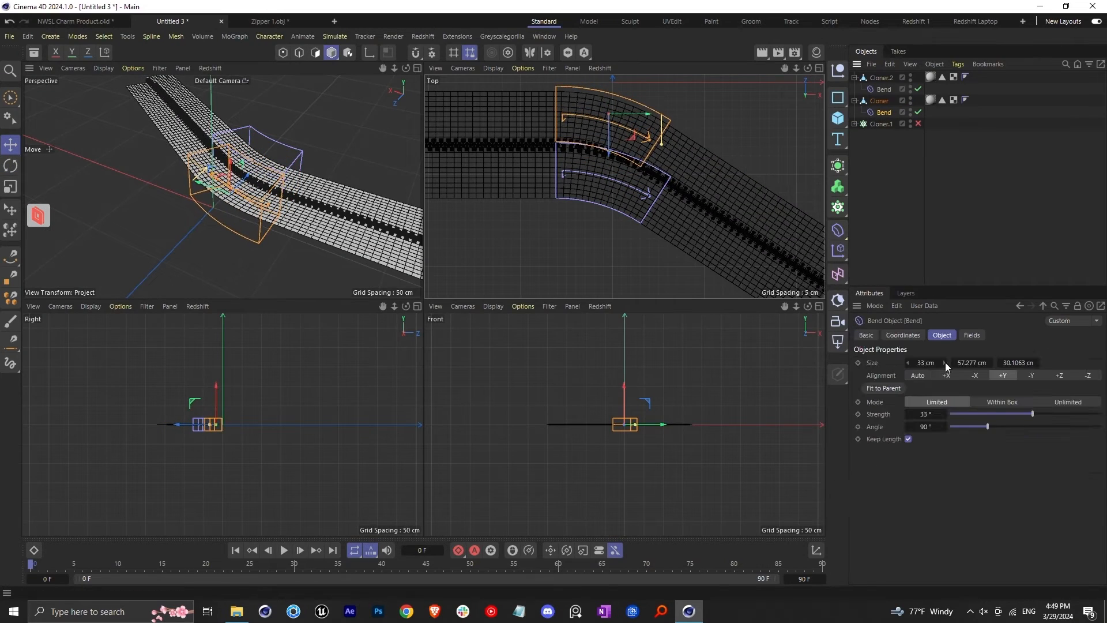
pyautogui.press('Return')
pyautogui.keyDown('alt'); pyautogui.moveTo(277, 205); pyautogui.dragTo(273, 182); pyautogui.keyUp('alt')
pyautogui.middleClick(274, 182)
pyautogui.moveTo(466, 296)
pyautogui.keyDown('alt'); pyautogui.mouseDown()
pyautogui.moveTo(368, 330)
pyautogui.moveTo(456, 292)
pyautogui.mouseUp(); pyautogui.keyUp('alt')
pyautogui.scroll(4, 455, 288)
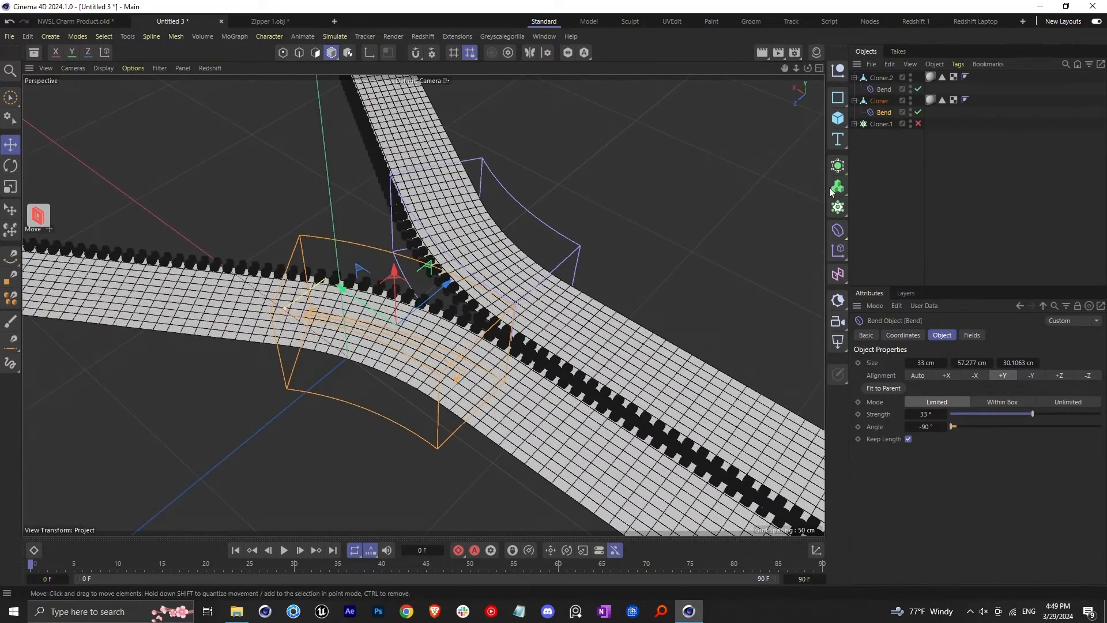
# Add a cube and shrink it to about 15.7 × 3.18 × 6.11 cm as the zipper's slider
pyautogui.click(839, 120)
pyautogui.scroll(-6, 568, 276)
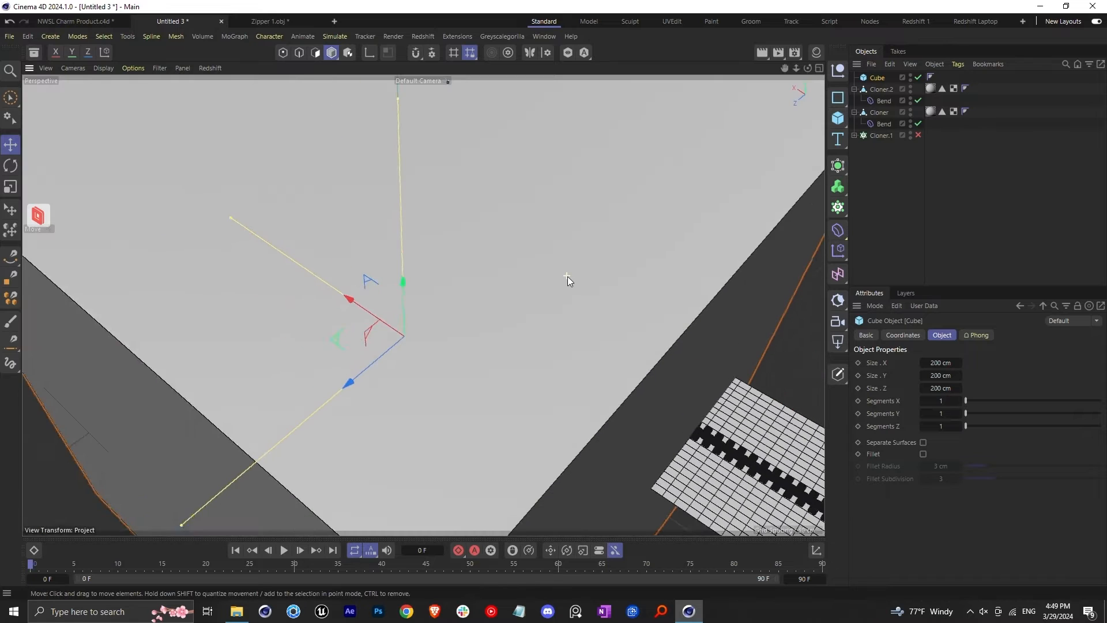
pyautogui.moveTo(479, 175); pyautogui.dragTo(485, 312)
pyautogui.moveTo(345, 237); pyautogui.dragTo(460, 308)
pyautogui.moveTo(346, 418); pyautogui.dragTo(465, 316)
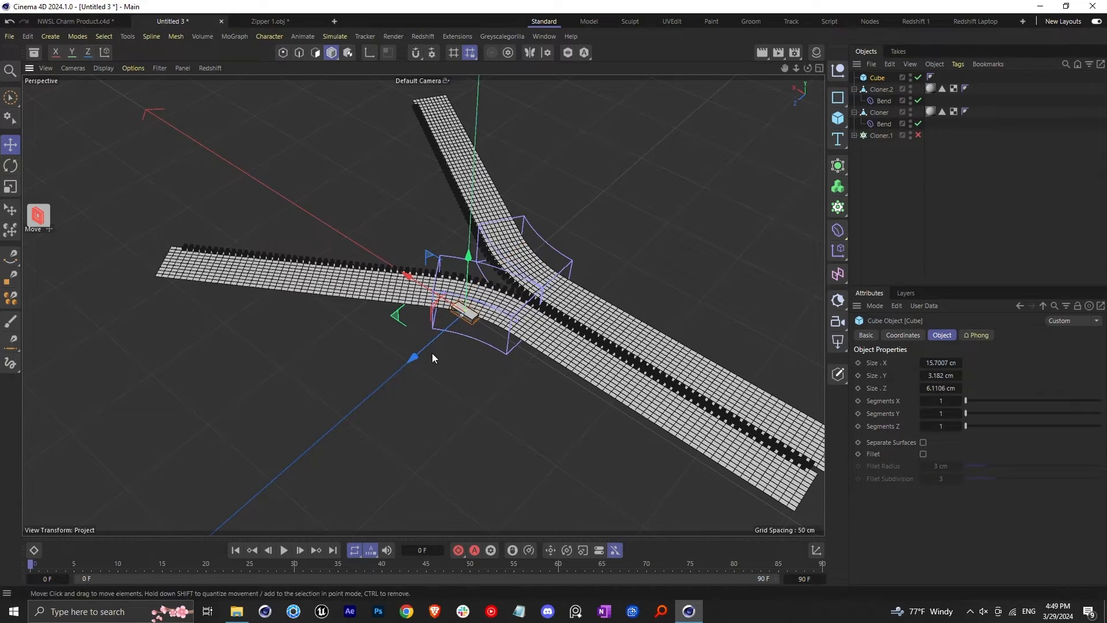
# Move the cube onto the row of teeth, at the point where the two strips part
pyautogui.moveTo(417, 356); pyautogui.dragTo(460, 328)
pyautogui.scroll(5, 517, 293)
pyautogui.scroll(4, 516, 293)
pyautogui.moveTo(362, 189); pyautogui.dragTo(533, 279)
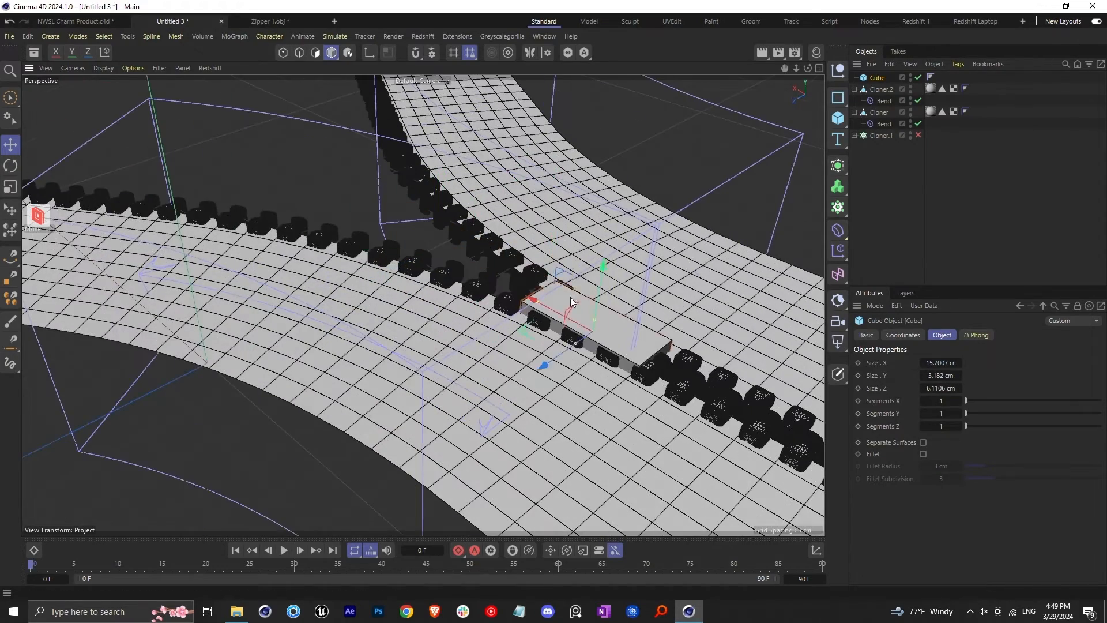
# Enlarge the slider cube to about 24.22 × 9.15 × 12.04 cm so it encloses the teeth
pyautogui.moveTo(596, 304); pyautogui.dragTo(597, 291)
pyautogui.moveTo(576, 327); pyautogui.dragTo(559, 342)
pyautogui.moveTo(549, 275); pyautogui.dragTo(524, 256)
pyautogui.scroll(-4, 605, 357)
pyautogui.scroll(4, 605, 356)
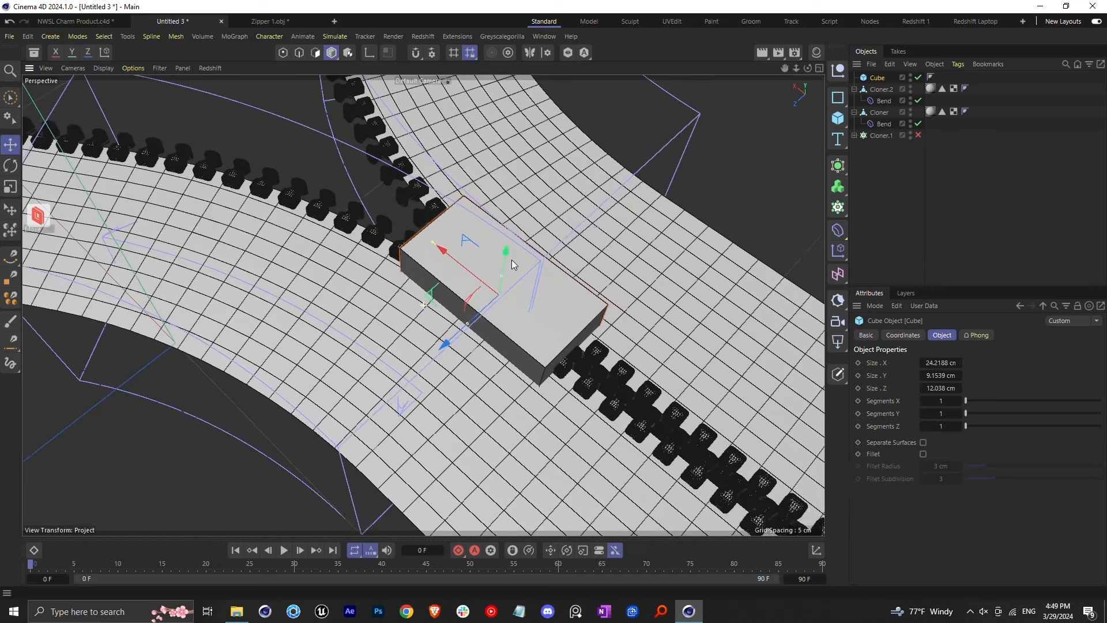
# Add a Constraint tag to Cloner.2's Bend deformer with Dynamics (R11.5) priority and a Parent constraint targeting the Cube
pyautogui.click(883, 101)
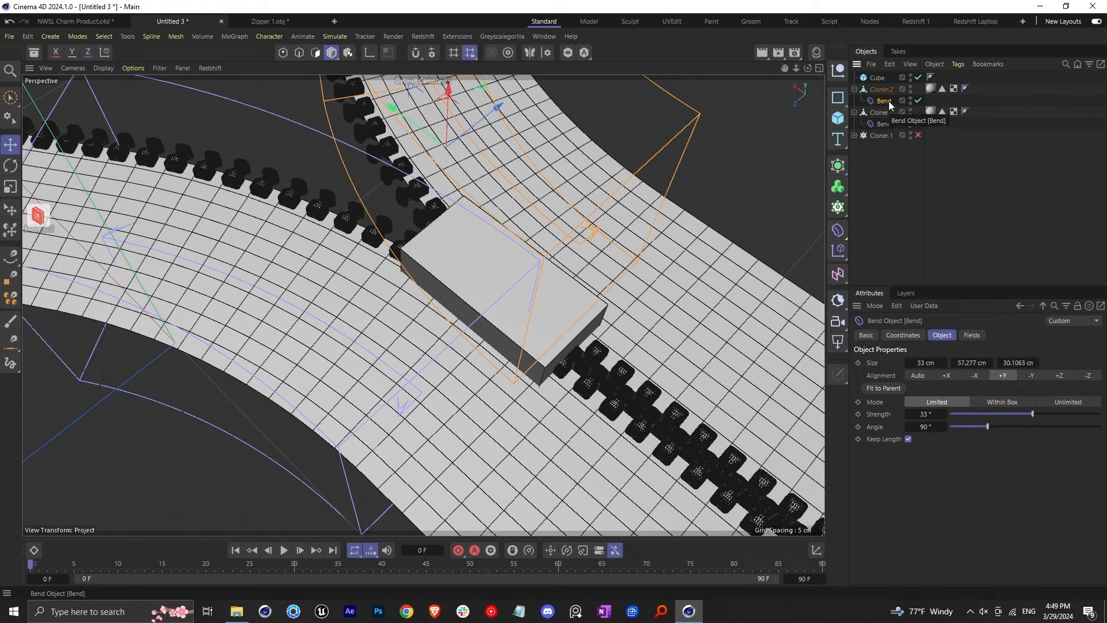
pyautogui.hotkey('shift', 'c')
pyautogui.write('const')
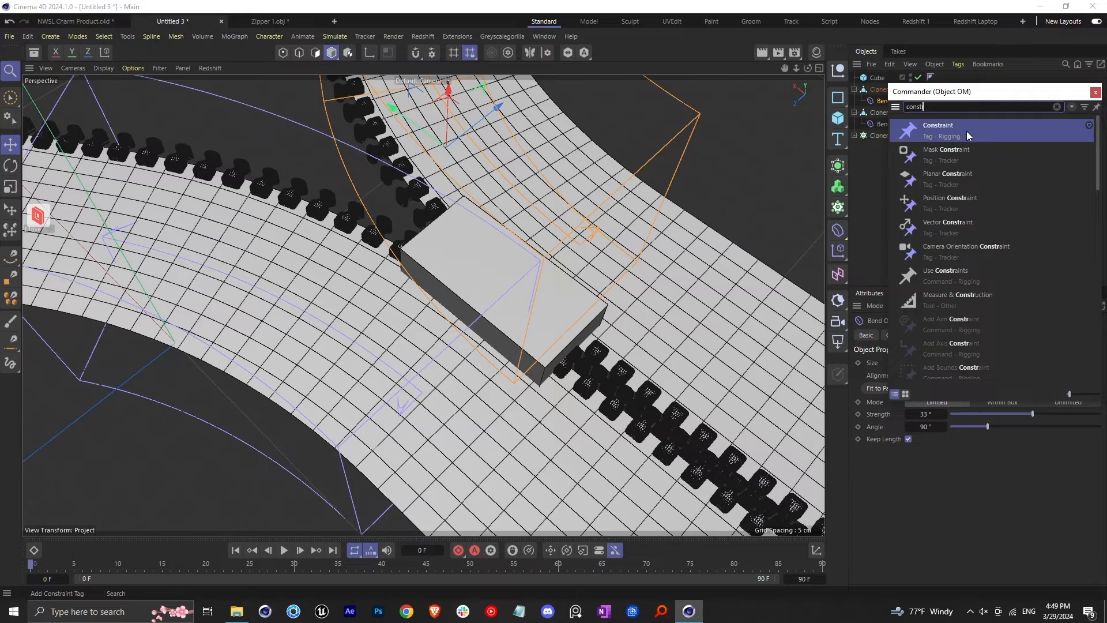
pyautogui.press('Return')
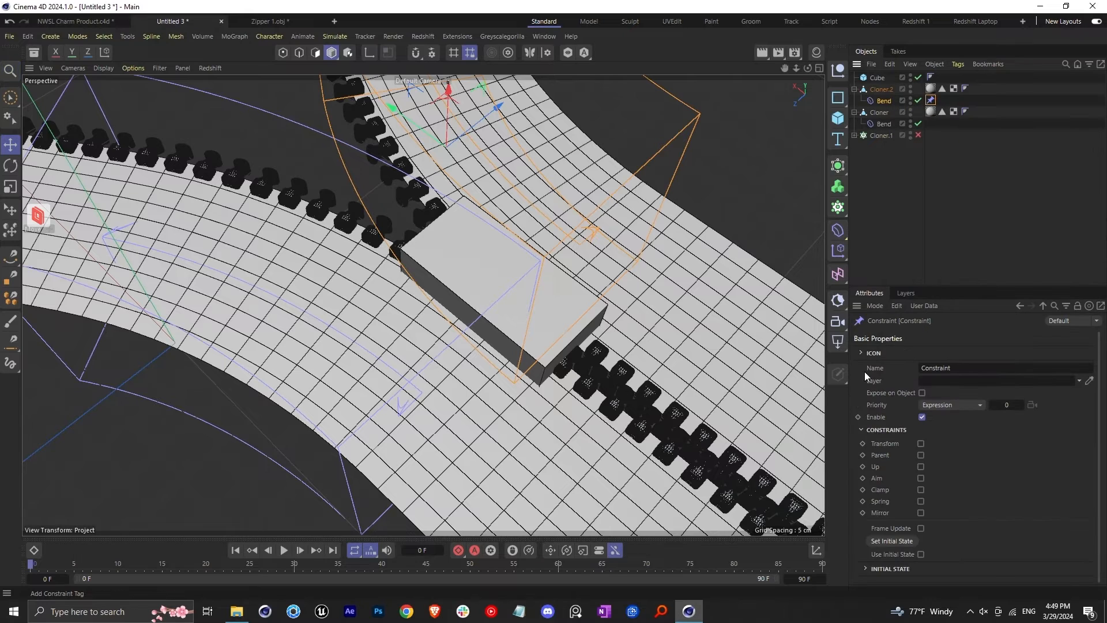
pyautogui.click(953, 406)
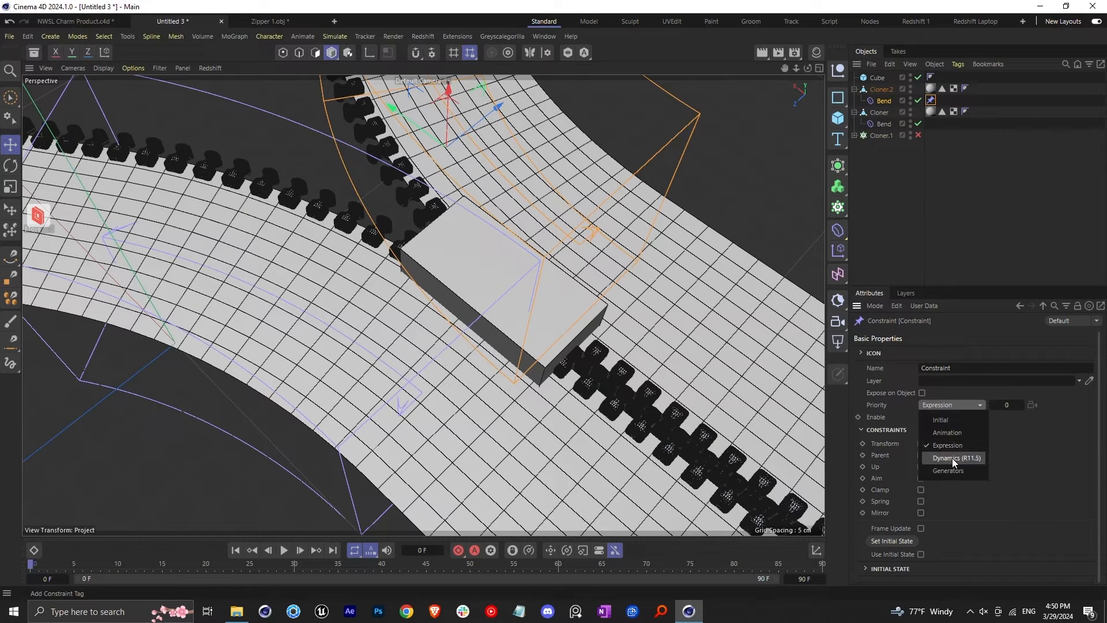
pyautogui.click(955, 458)
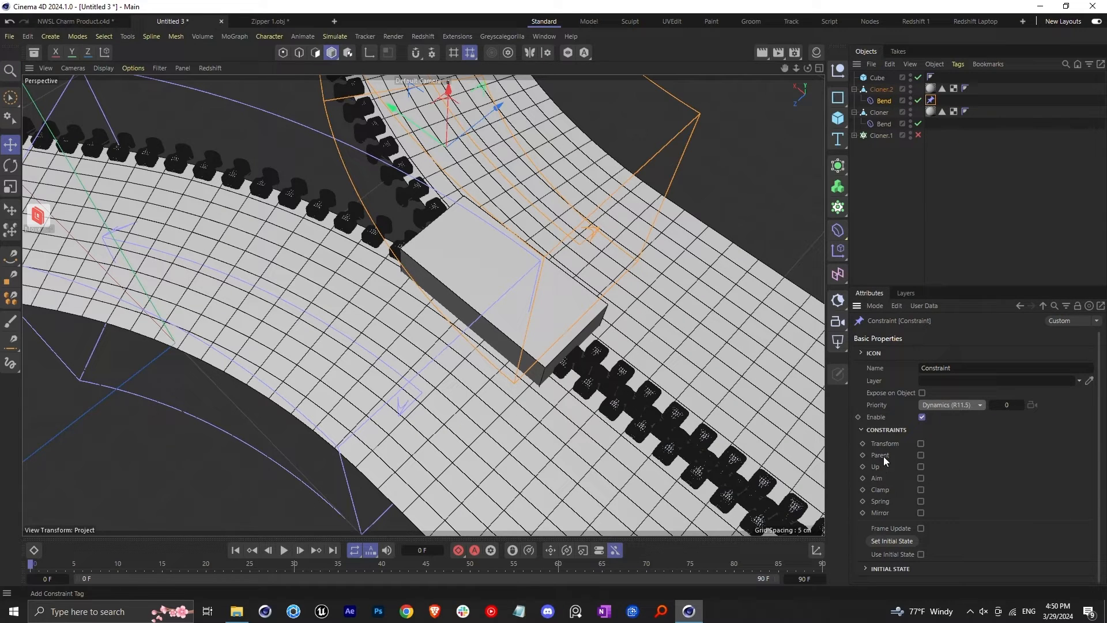
pyautogui.click(921, 455)
pyautogui.click(895, 336)
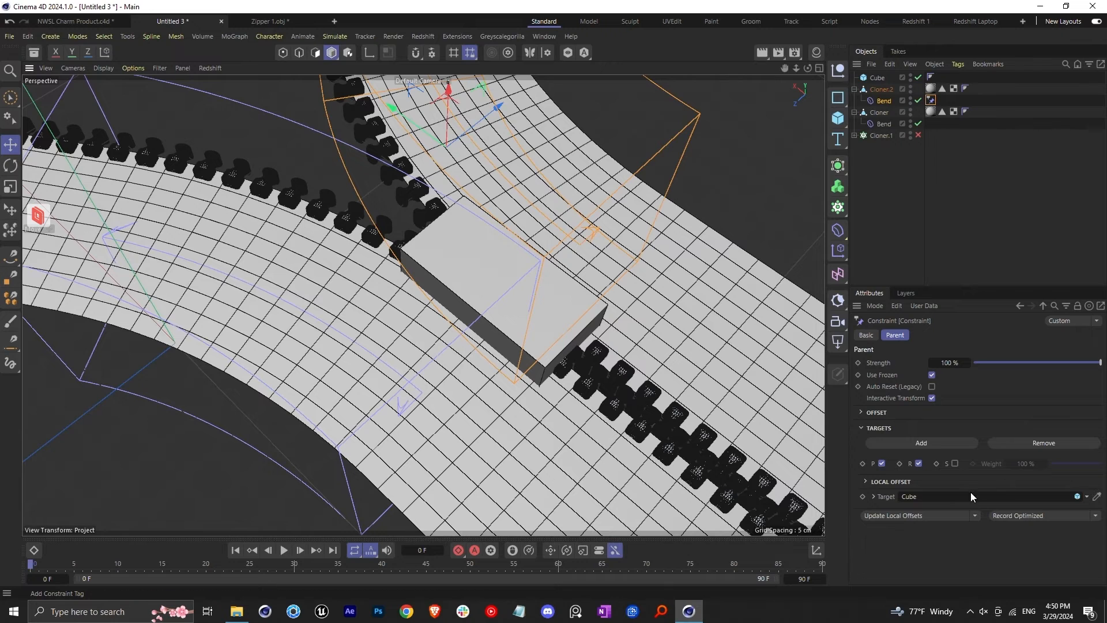
# Give Cloner's Bend deformer a Constraint tag with Dynamics (R11.5) priority and a Parent constraint targeting the Cube
pyautogui.scroll(-3, 560, 288)
pyautogui.click(887, 124)
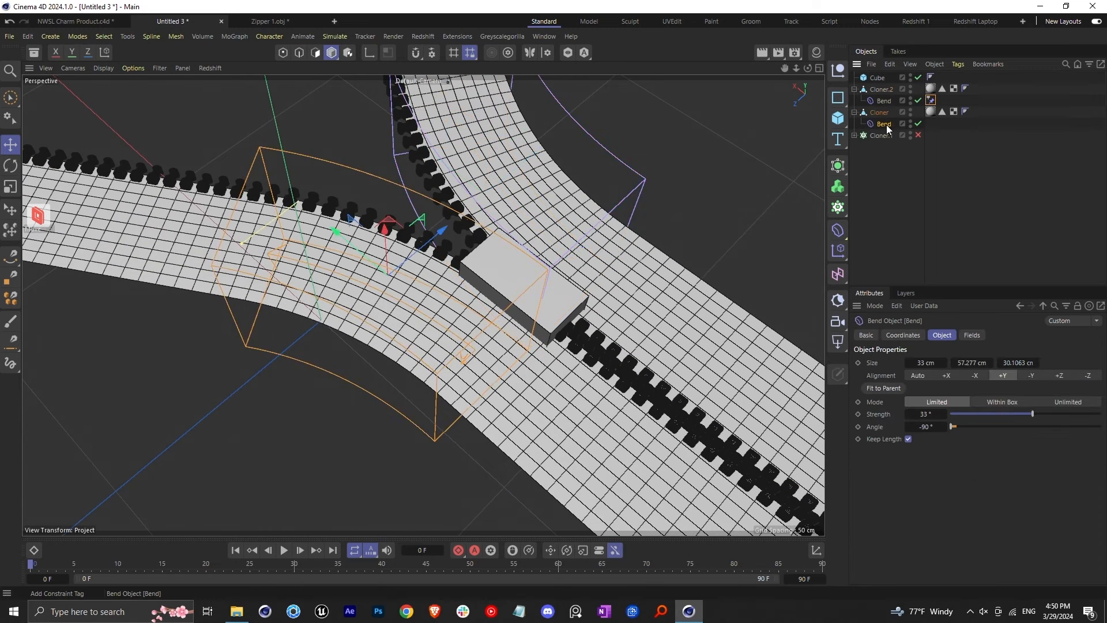
pyautogui.hotkey('shift', 'c')
pyautogui.doubleClick(934, 151)
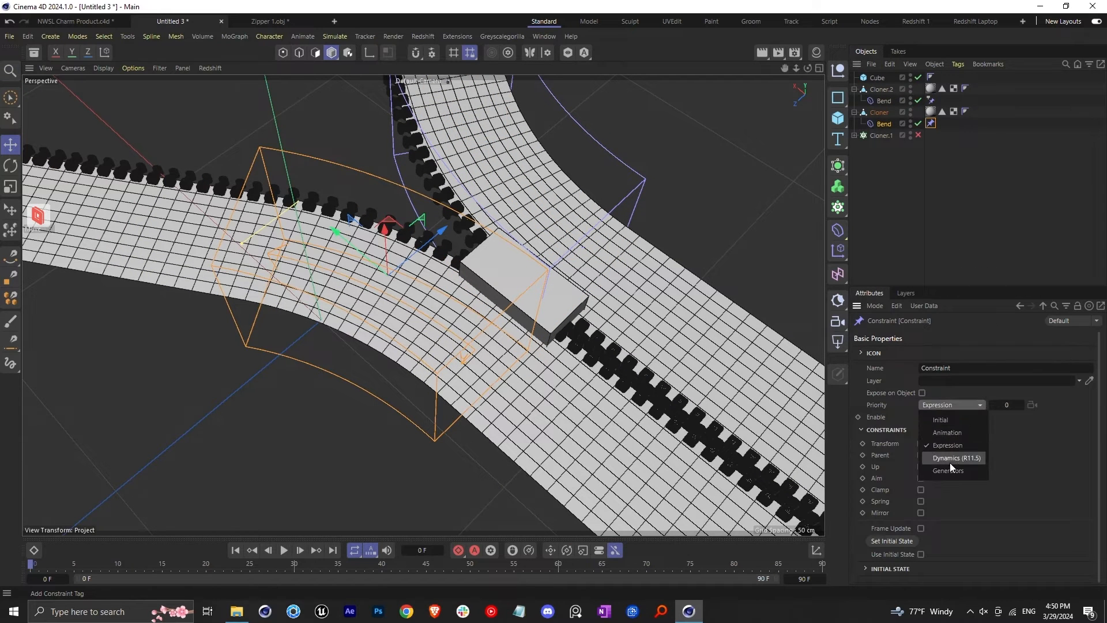
pyautogui.click(954, 462)
pyautogui.click(921, 455)
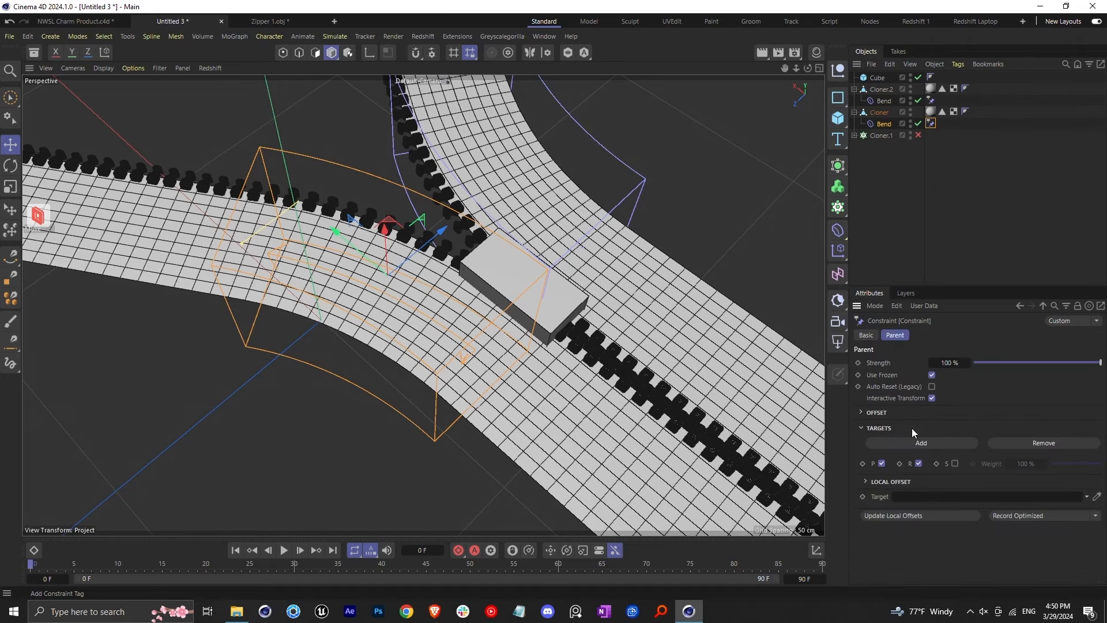
pyautogui.click(1095, 497)
pyautogui.click(560, 320)
pyautogui.click(866, 335)
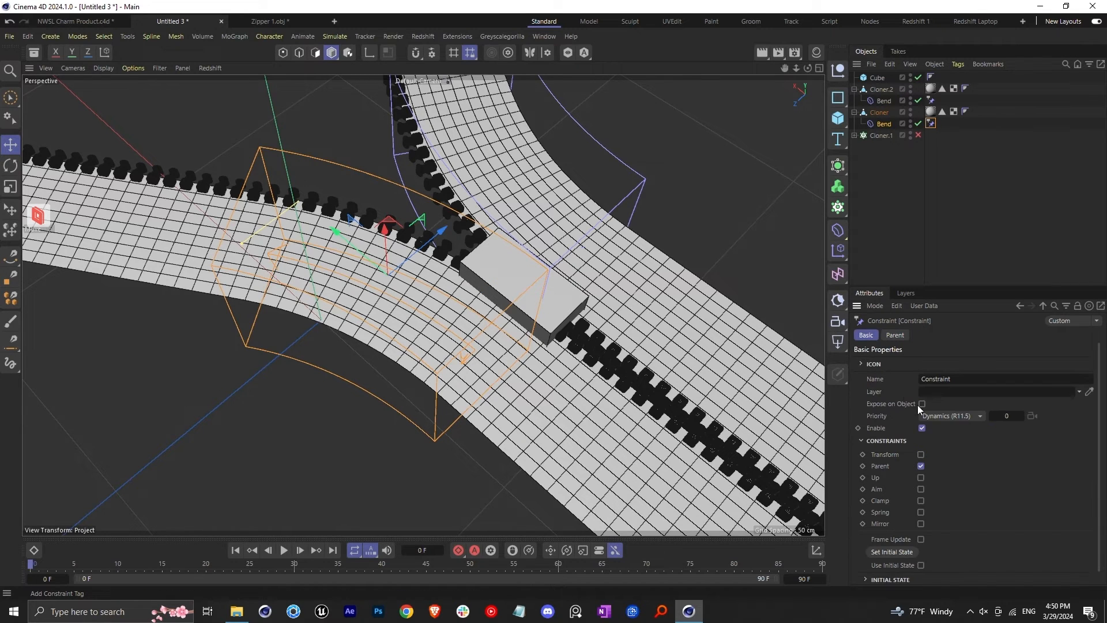
# Slide the cube back and forth along the teeth to test the opening and closing of the zipper
pyautogui.scroll(-5, 548, 310)
pyautogui.scroll(2, 548, 310)
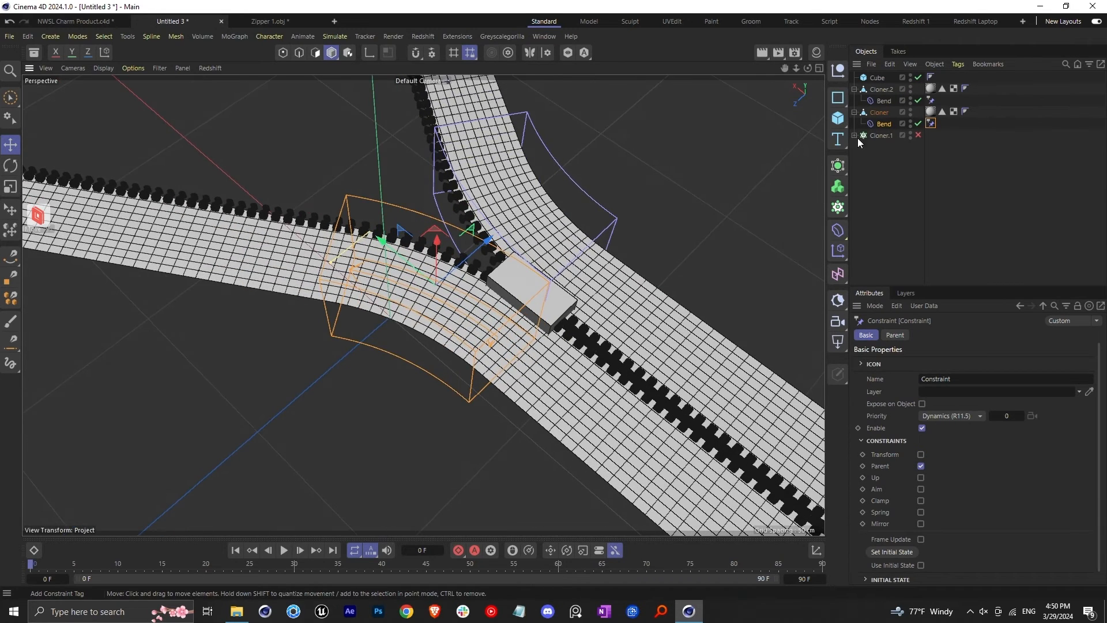
pyautogui.click(878, 78)
pyautogui.moveTo(479, 260); pyautogui.dragTo(751, 462)
pyautogui.keyDown('alt'); pyautogui.moveTo(704, 435); pyautogui.dragTo(560, 353, button='middle'); pyautogui.keyUp('alt')
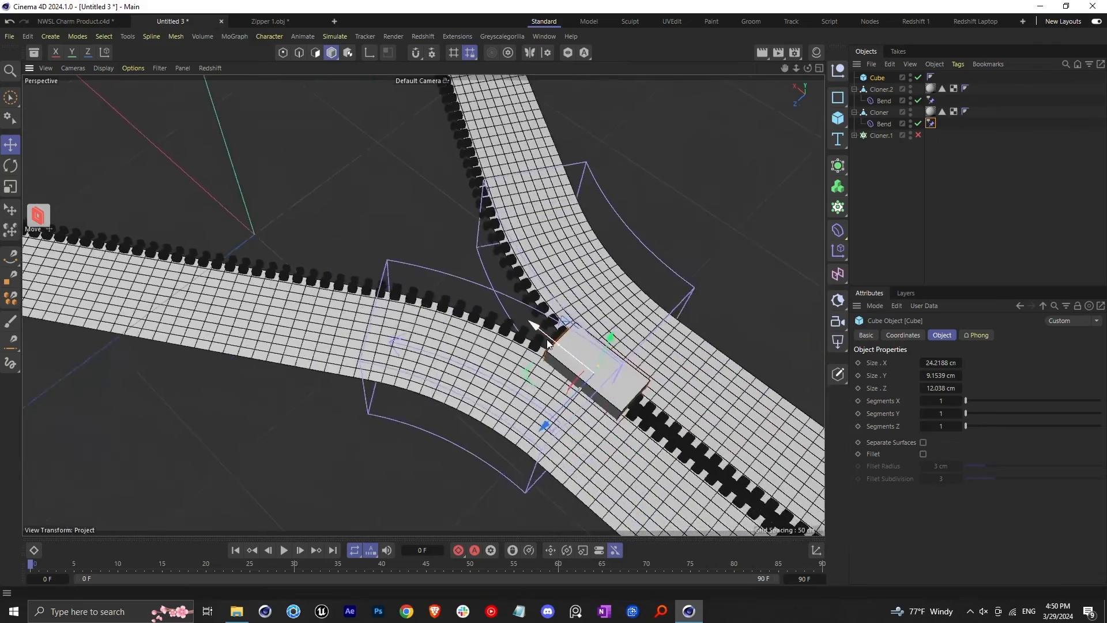
pyautogui.scroll(-5, 560, 353)
pyautogui.keyDown('alt'); pyautogui.moveTo(560, 353); pyautogui.dragTo(562, 339); pyautogui.keyUp('alt')
pyautogui.scroll(4, 576, 360)
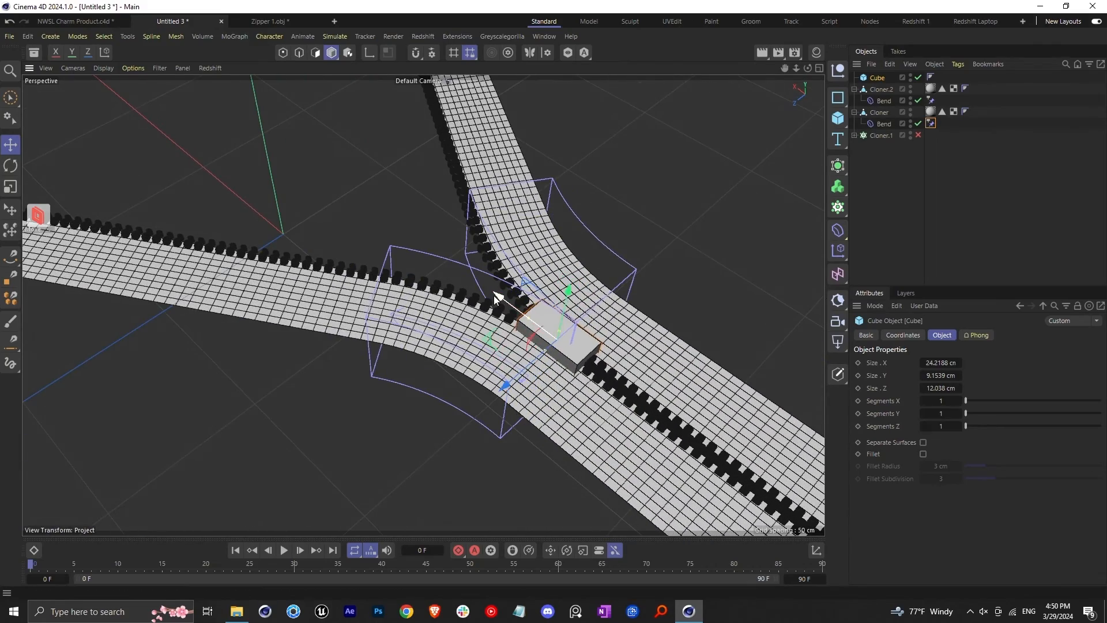
pyautogui.moveTo(495, 297); pyautogui.dragTo(305, 161)
pyautogui.keyDown('alt'); pyautogui.moveTo(643, 248); pyautogui.dragTo(748, 337, button='middle'); pyautogui.keyUp('alt')
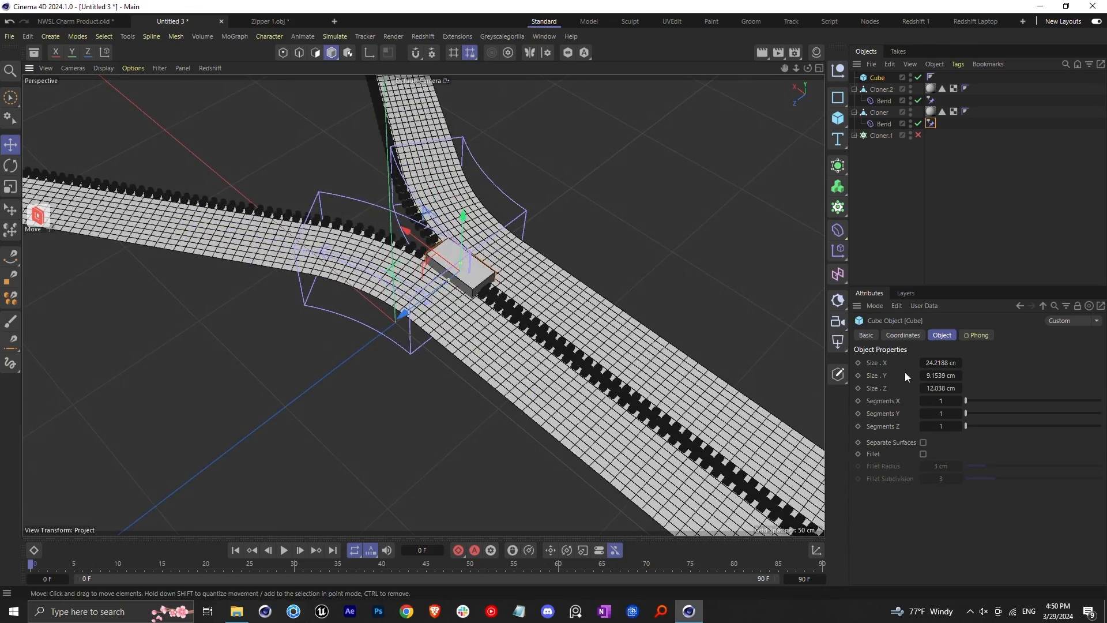